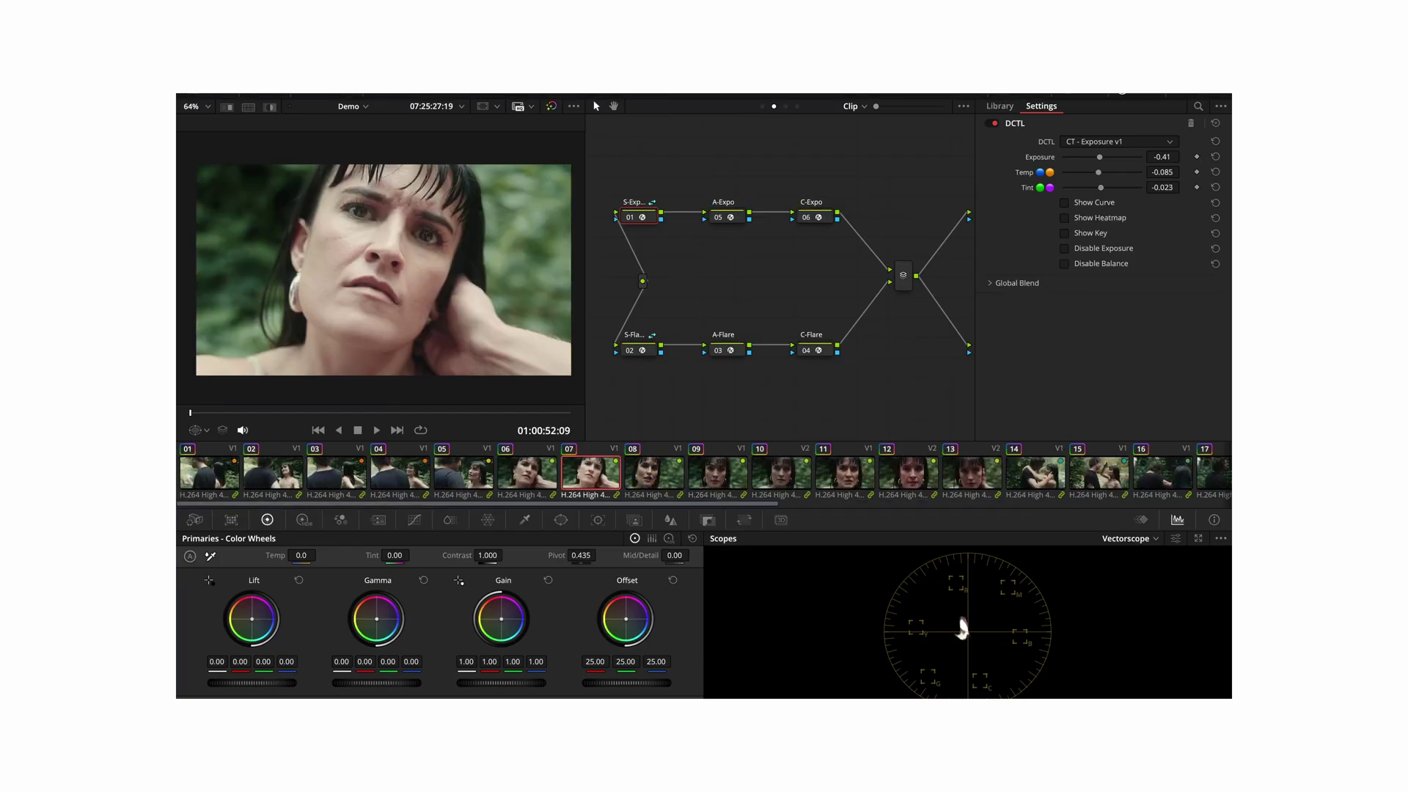
- Compare the Expo node values across clips 06, 14, 08 and 21
{"action": "left_click", "coordinate": [526, 473]}
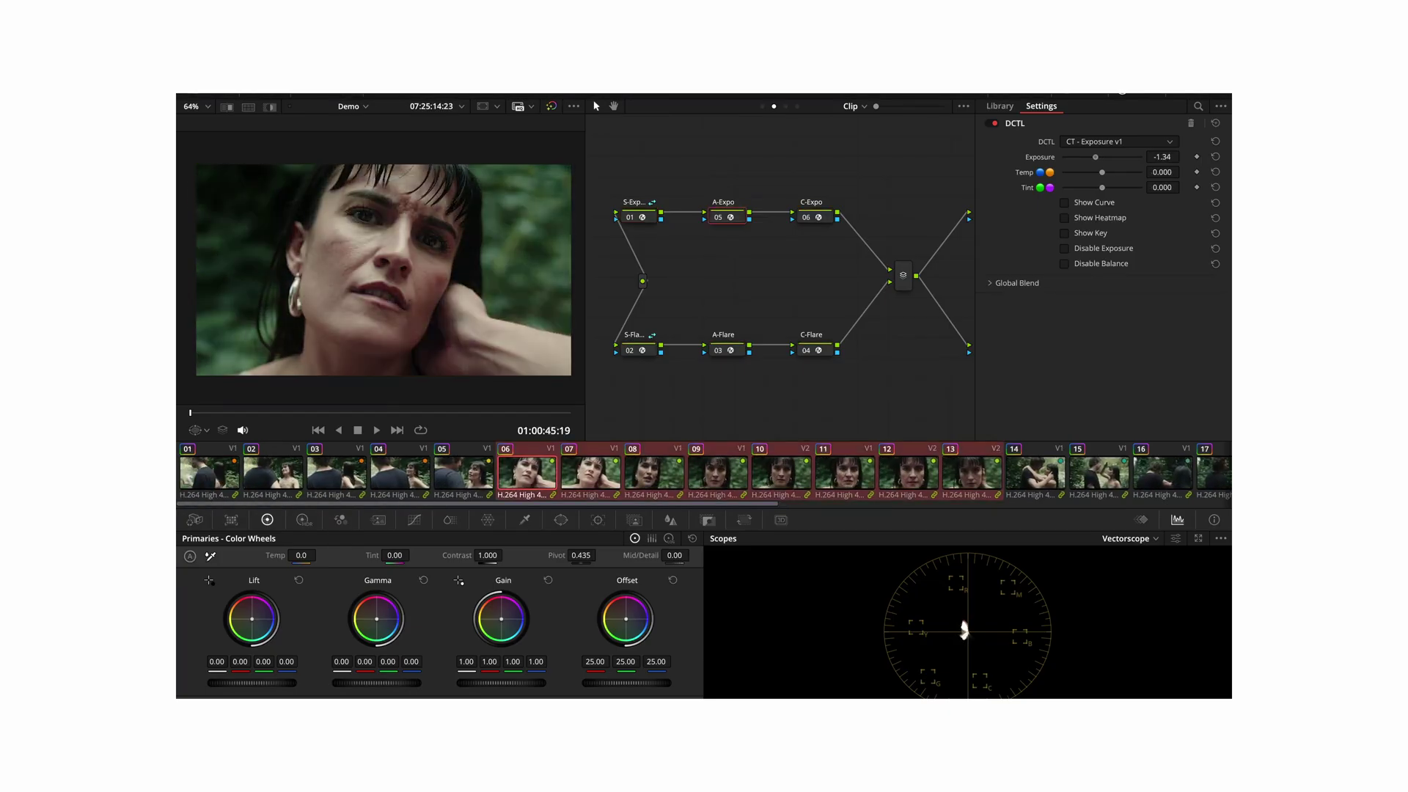
{"action": "key", "text": "Down"}
{"action": "key", "text": "Down"}
{"action": "key", "text": "Down"}
{"action": "key", "text": "Down"}
{"action": "key", "text": "Down"}
{"action": "key", "text": "Down"}
{"action": "key", "text": "Down"}
{"action": "key", "text": "Down"}
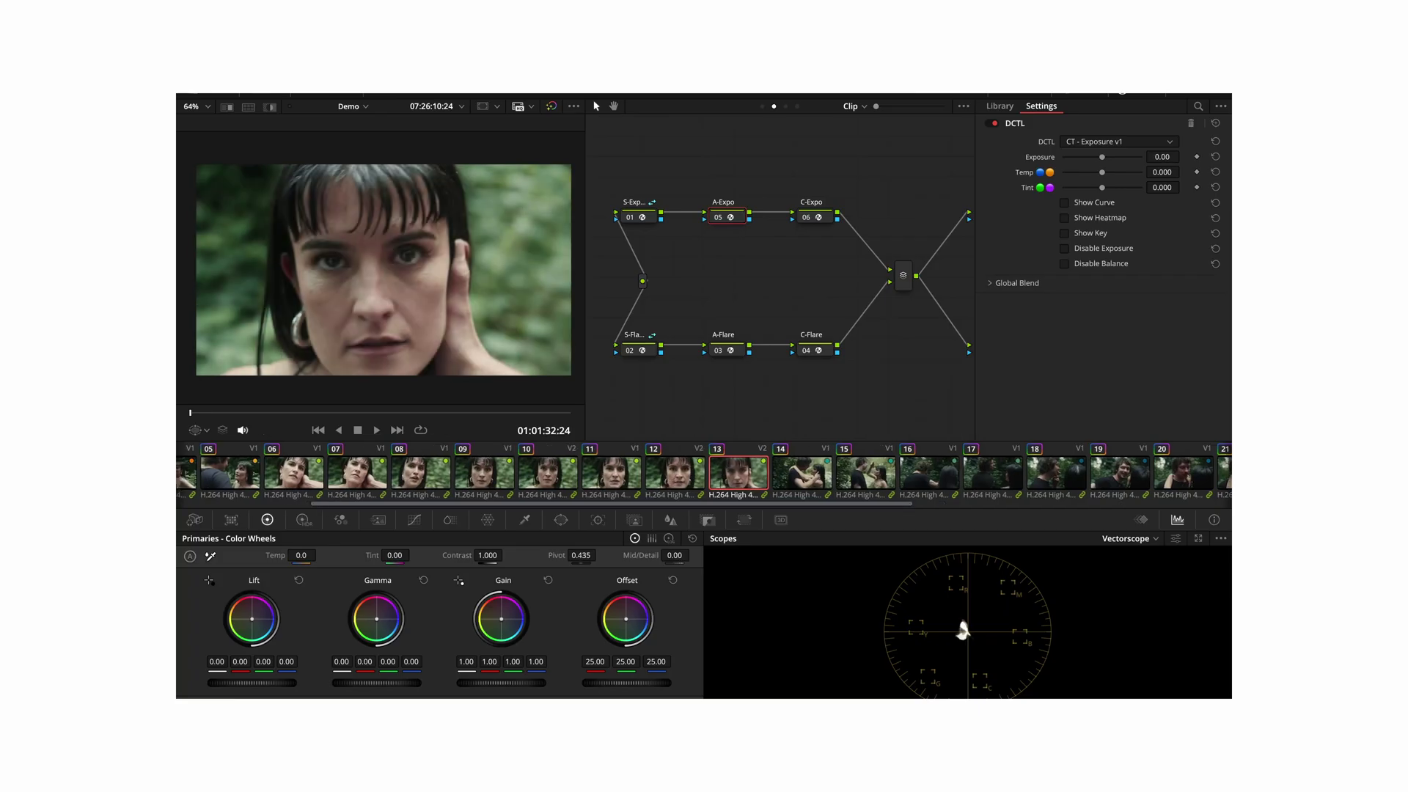
{"action": "key", "text": "Up"}
{"action": "key", "text": "Up"}
{"action": "key", "text": "Up"}
{"action": "key", "text": "Up"}
{"action": "key", "text": "Up"}
{"action": "key", "text": "Up"}
{"action": "key", "text": "Up"}
{"action": "key", "text": "Up"}
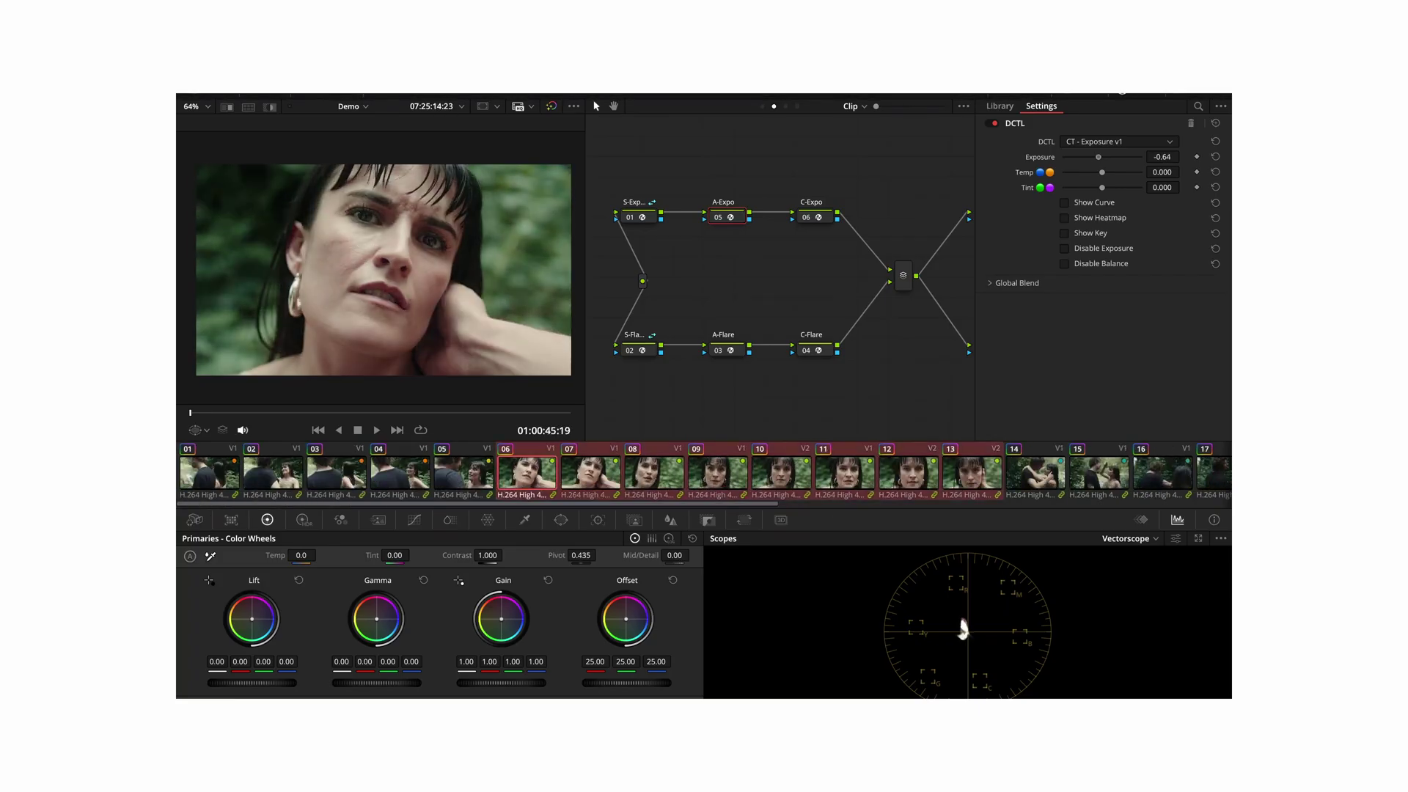
{"action": "key", "text": "Down"}
{"action": "key", "text": "Down"}
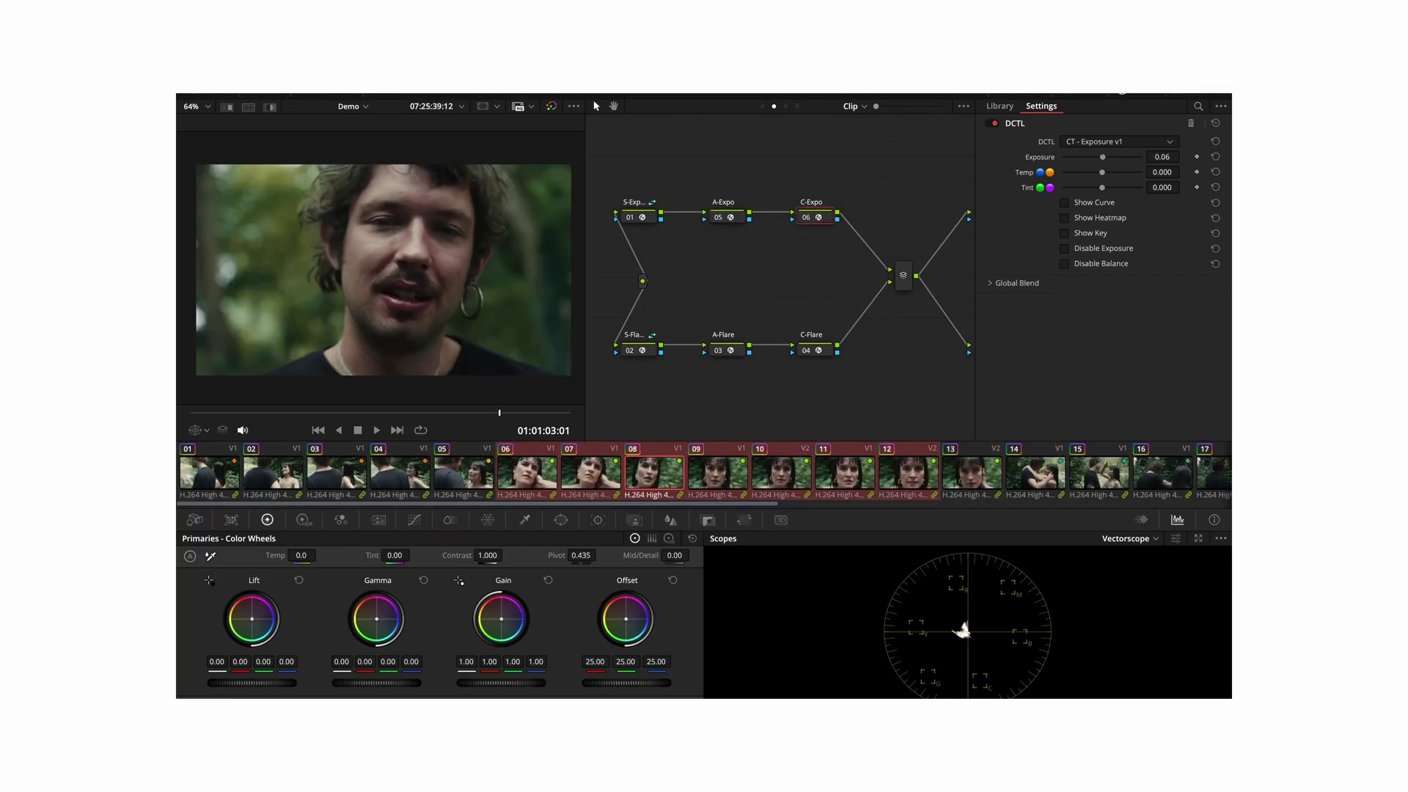
{"action": "key", "text": "Down"}
{"action": "key", "text": "Down"}
{"action": "key", "text": "Down"}
{"action": "key", "text": "Down"}
{"action": "key", "text": "Down"}
{"action": "key", "text": "Down"}
{"action": "key", "text": "Down"}
{"action": "key", "text": "Down"}
{"action": "key", "text": "Down"}
{"action": "key", "text": "Down"}
{"action": "key", "text": "Down"}
{"action": "key", "text": "Down"}
{"action": "key", "text": "Down"}
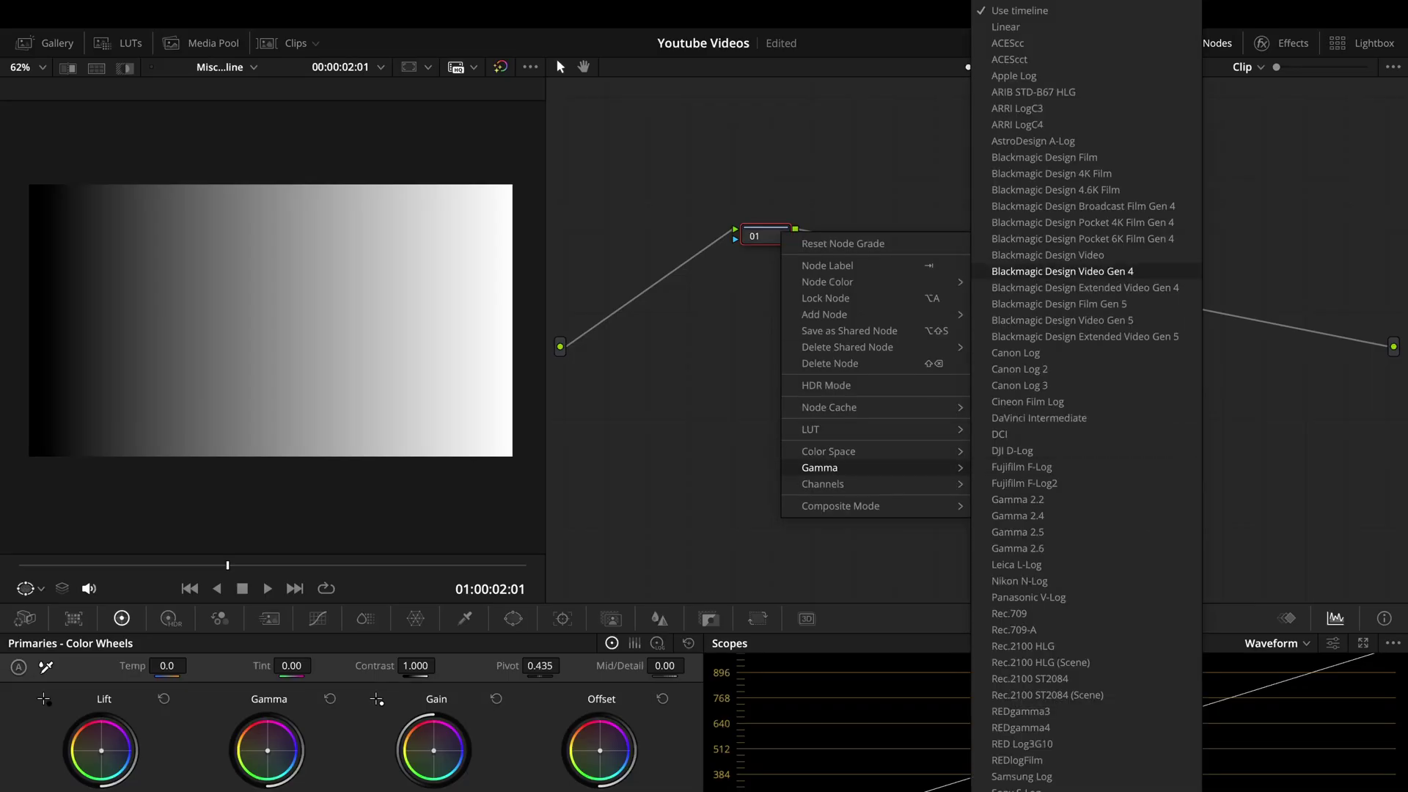
- Close the node's gamma options list
{"action": "key", "text": "Return"}
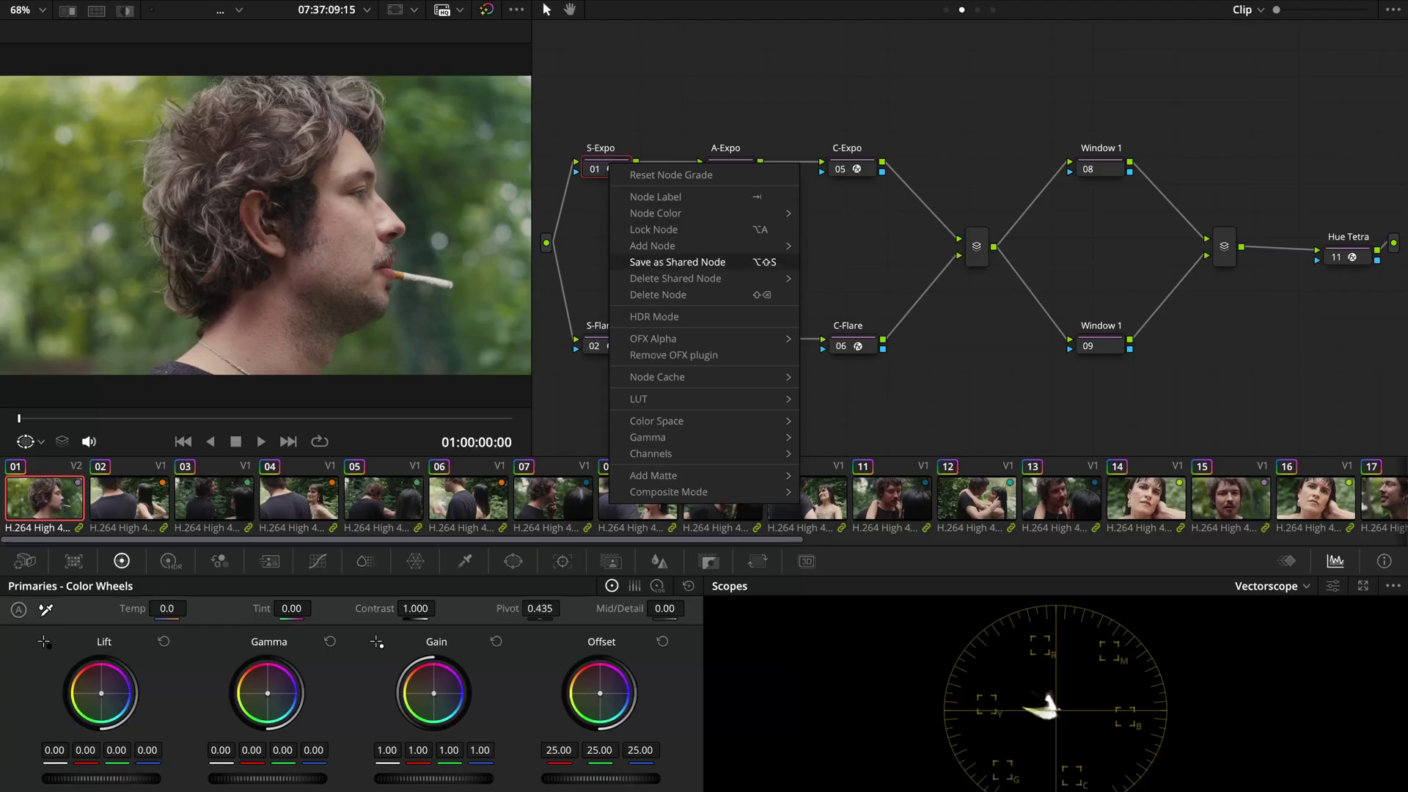
- Save the S-Expo node as a shared node for scene-level exposure
{"action": "left_click", "coordinate": [682, 261]}
{"action": "right_click", "coordinate": [619, 167]}
{"action": "key", "text": "Escape"}
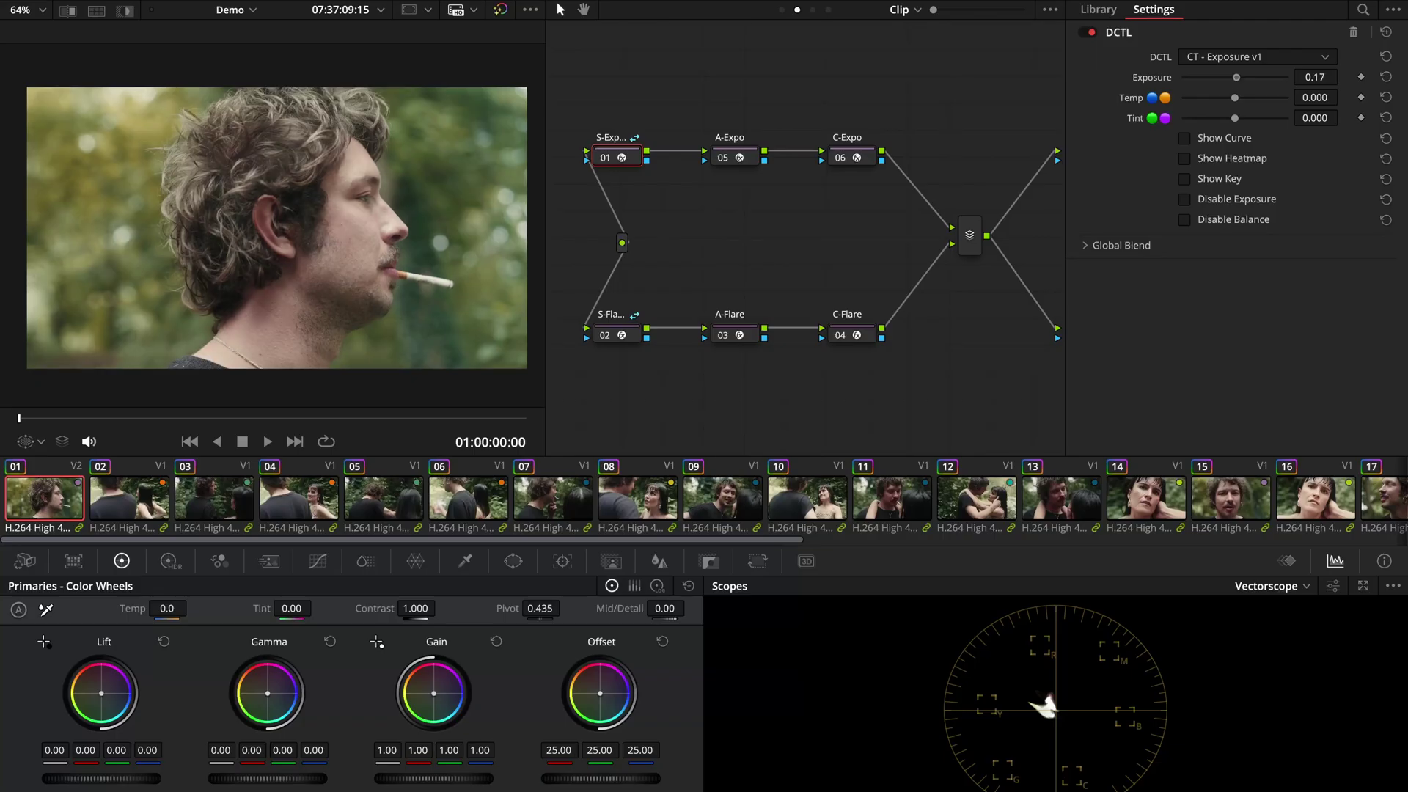
- Lower the shared scene exposure to -0.17 and check it on clips 02 through 09
{"action": "left_click_drag", "start_coordinate": [1234, 77], "coordinate": [1231, 77]}
{"action": "key", "text": "Down"}
{"action": "key", "text": "Down"}
{"action": "key", "text": "Down"}
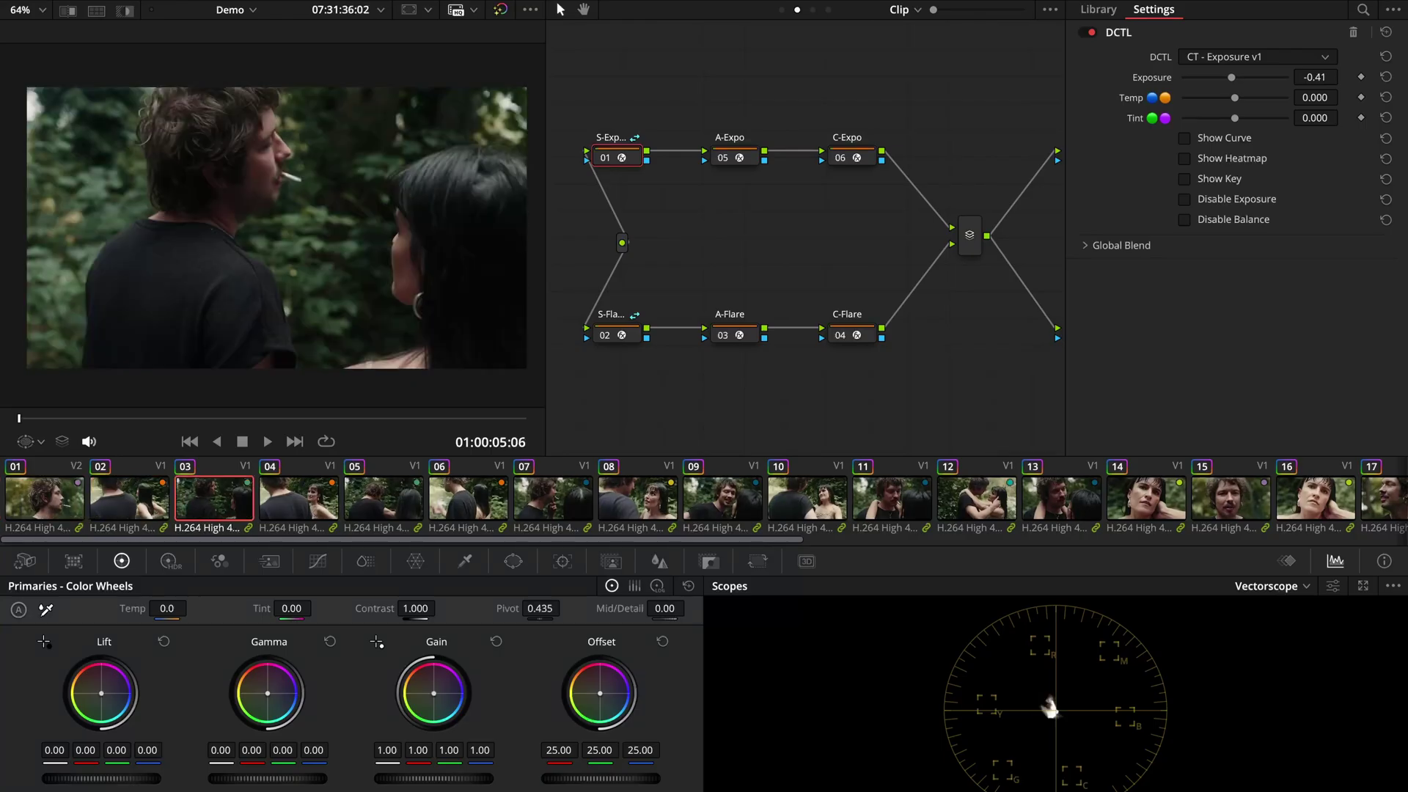
{"action": "key", "text": "Down"}
{"action": "key", "text": "Down"}
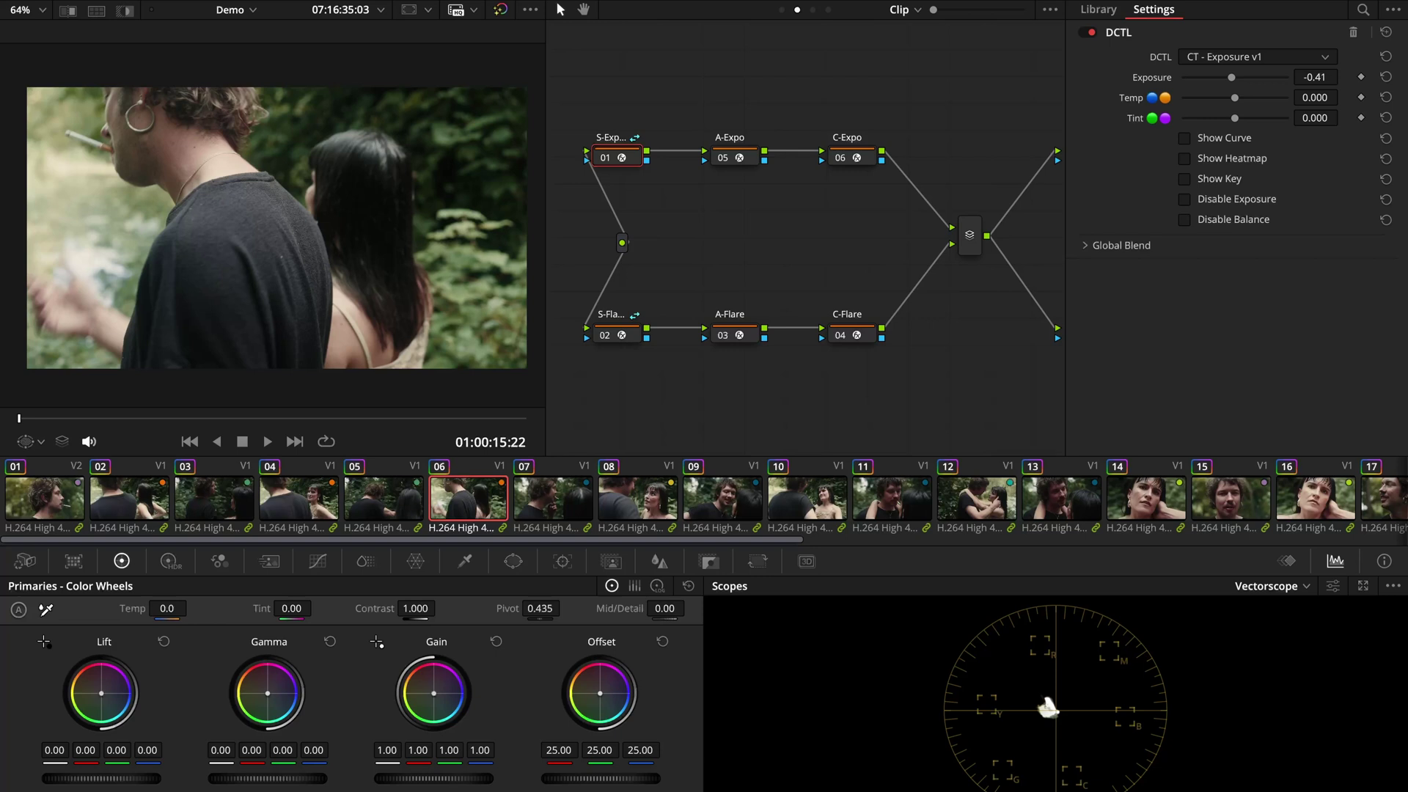
{"action": "key", "text": "Down"}
{"action": "key", "text": "Down"}
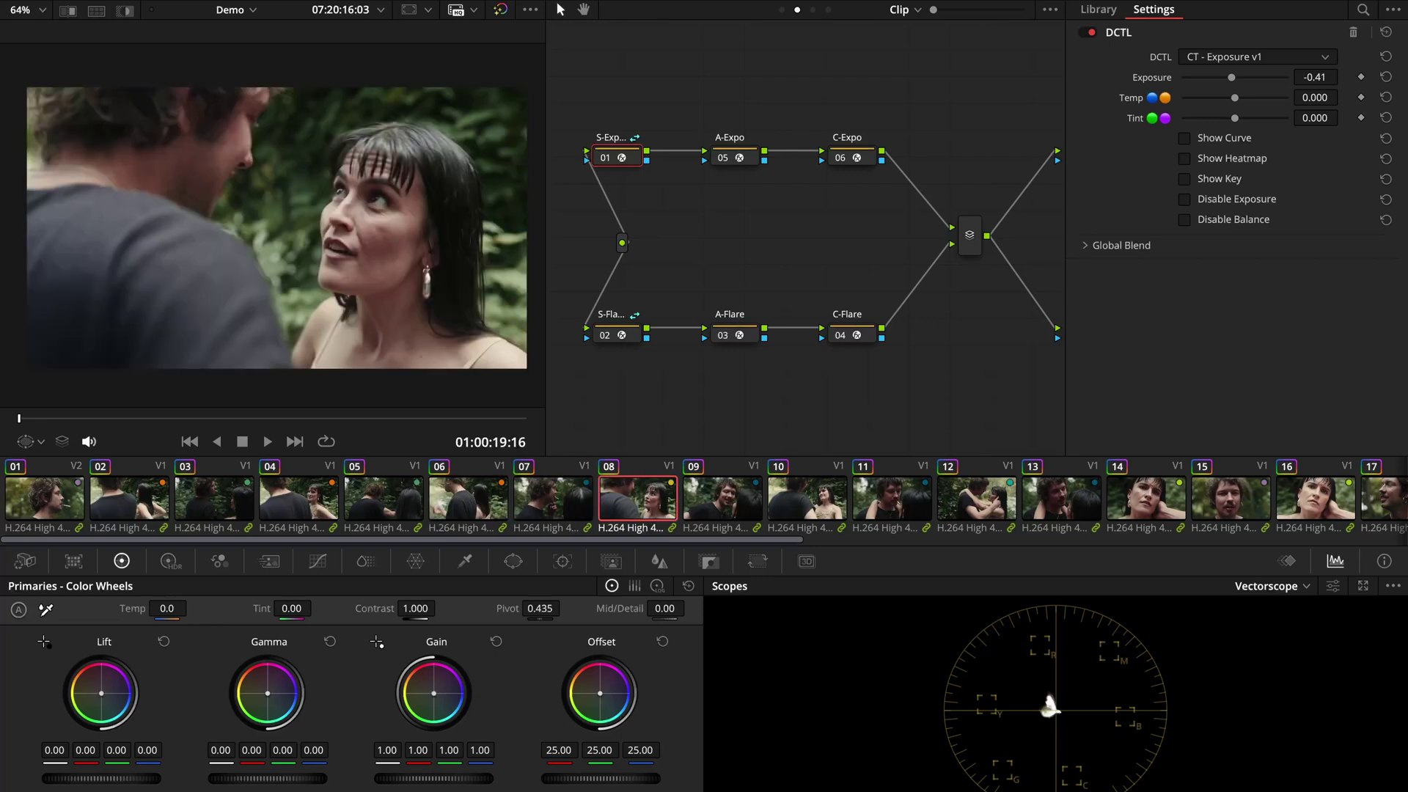
{"action": "key", "text": "Down"}
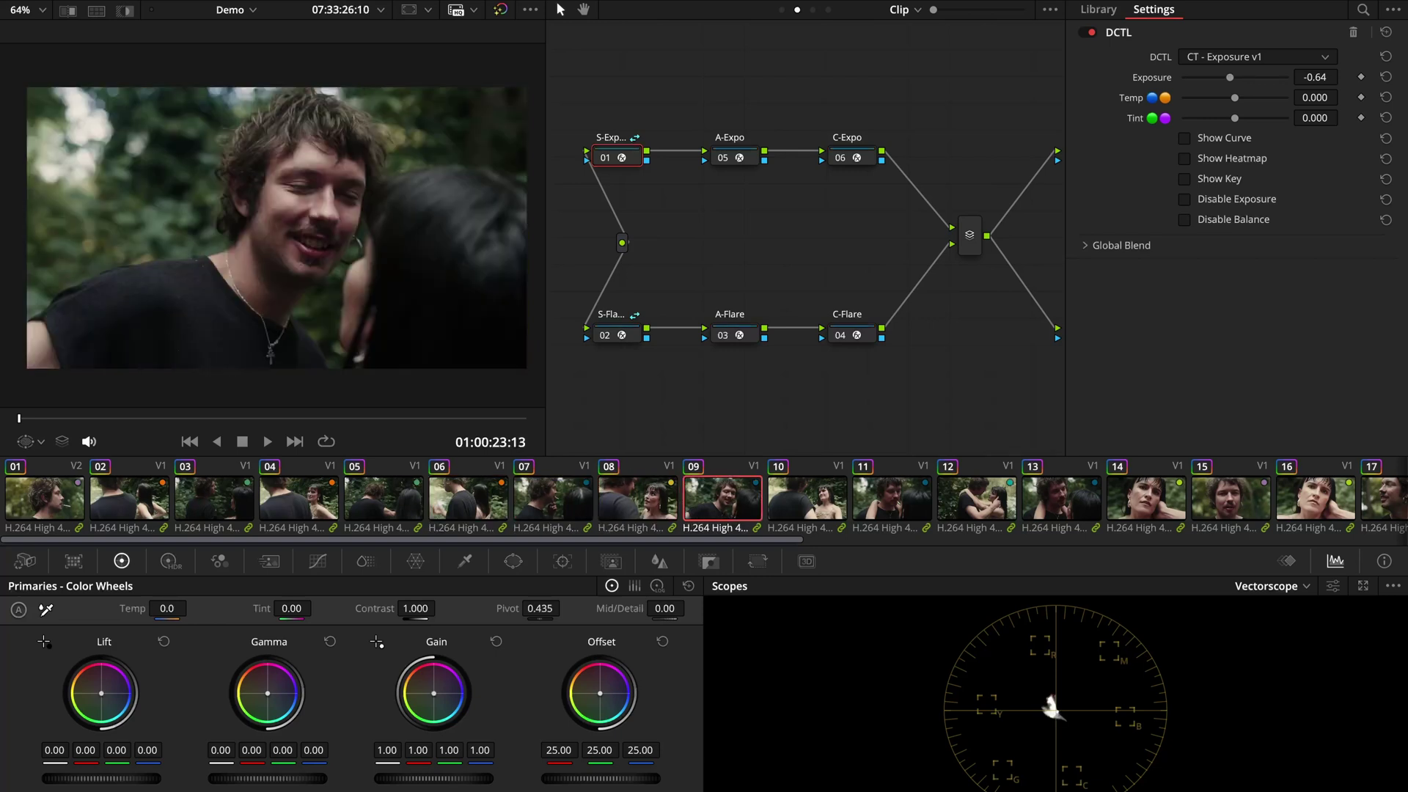
{"action": "key", "text": "Down"}
{"action": "key", "text": "Up"}
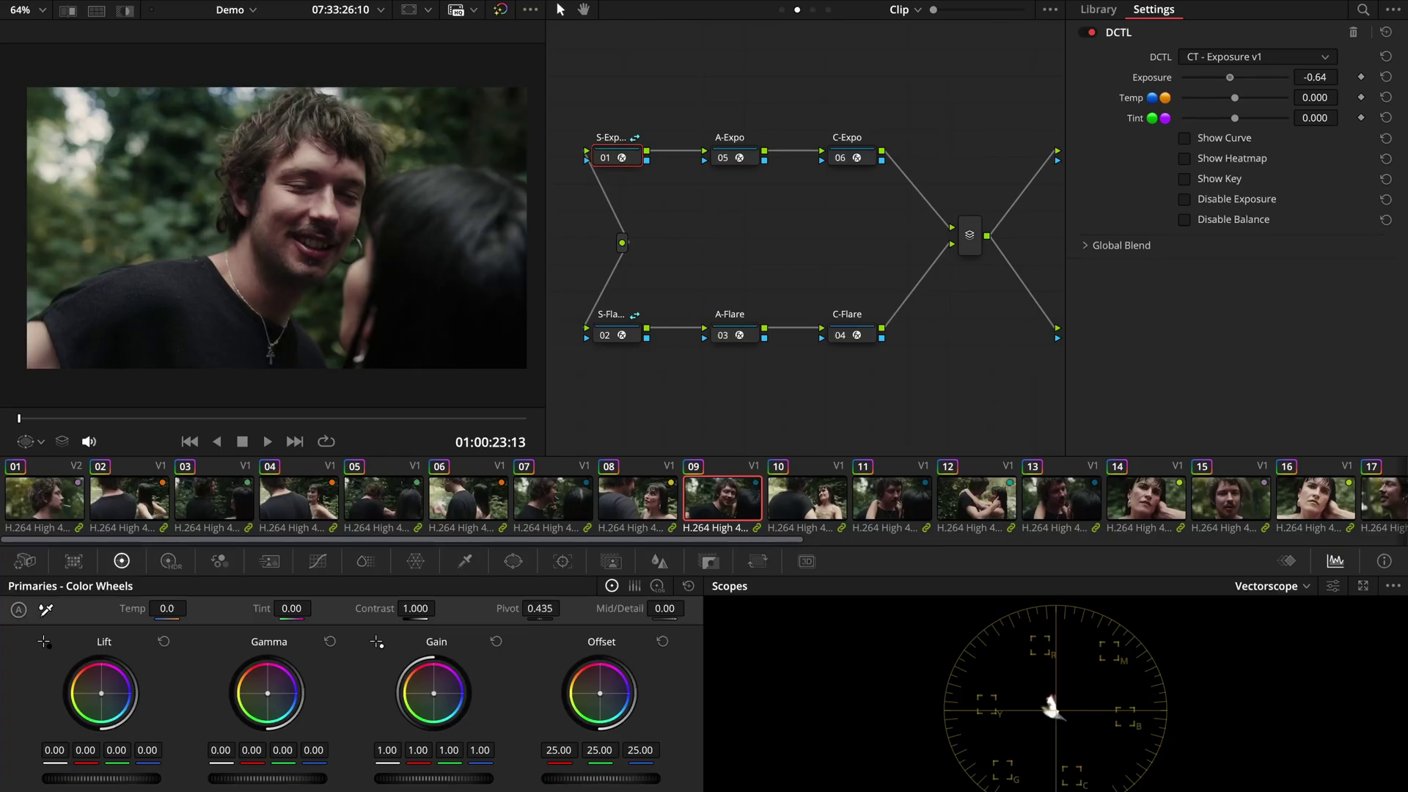
- Review clips 13 through 25, then cool clip 09's Temp to -0.085
{"action": "key", "text": "Down"}
{"action": "key", "text": "Down"}
{"action": "key", "text": "Down"}
{"action": "key", "text": "Down"}
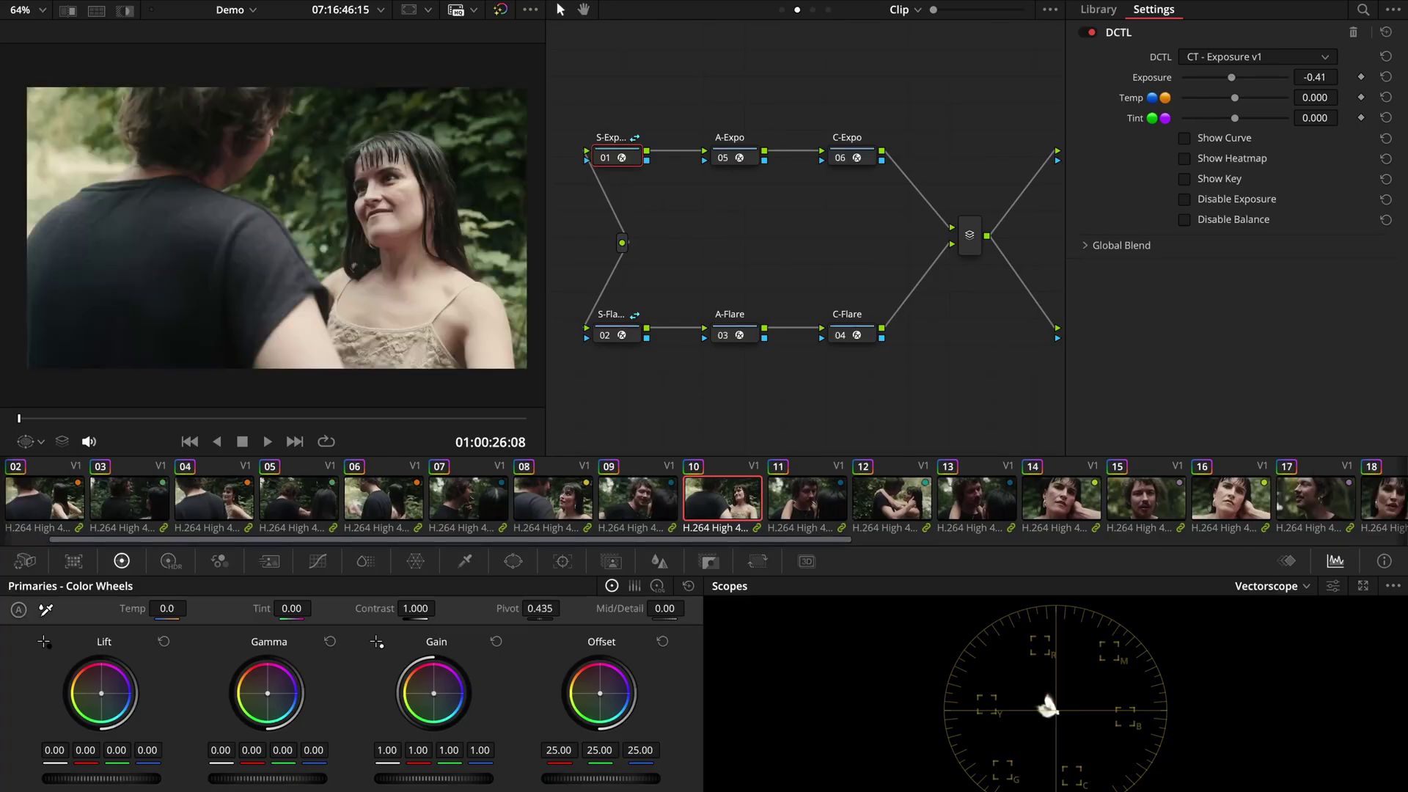
{"action": "key", "text": "Down"}
{"action": "key", "text": "Down"}
{"action": "key", "text": "Down"}
{"action": "key", "text": "Down"}
{"action": "key", "text": "Down"}
{"action": "key", "text": "Down"}
{"action": "key", "text": "Down"}
{"action": "key", "text": "Down"}
{"action": "key", "text": "Down"}
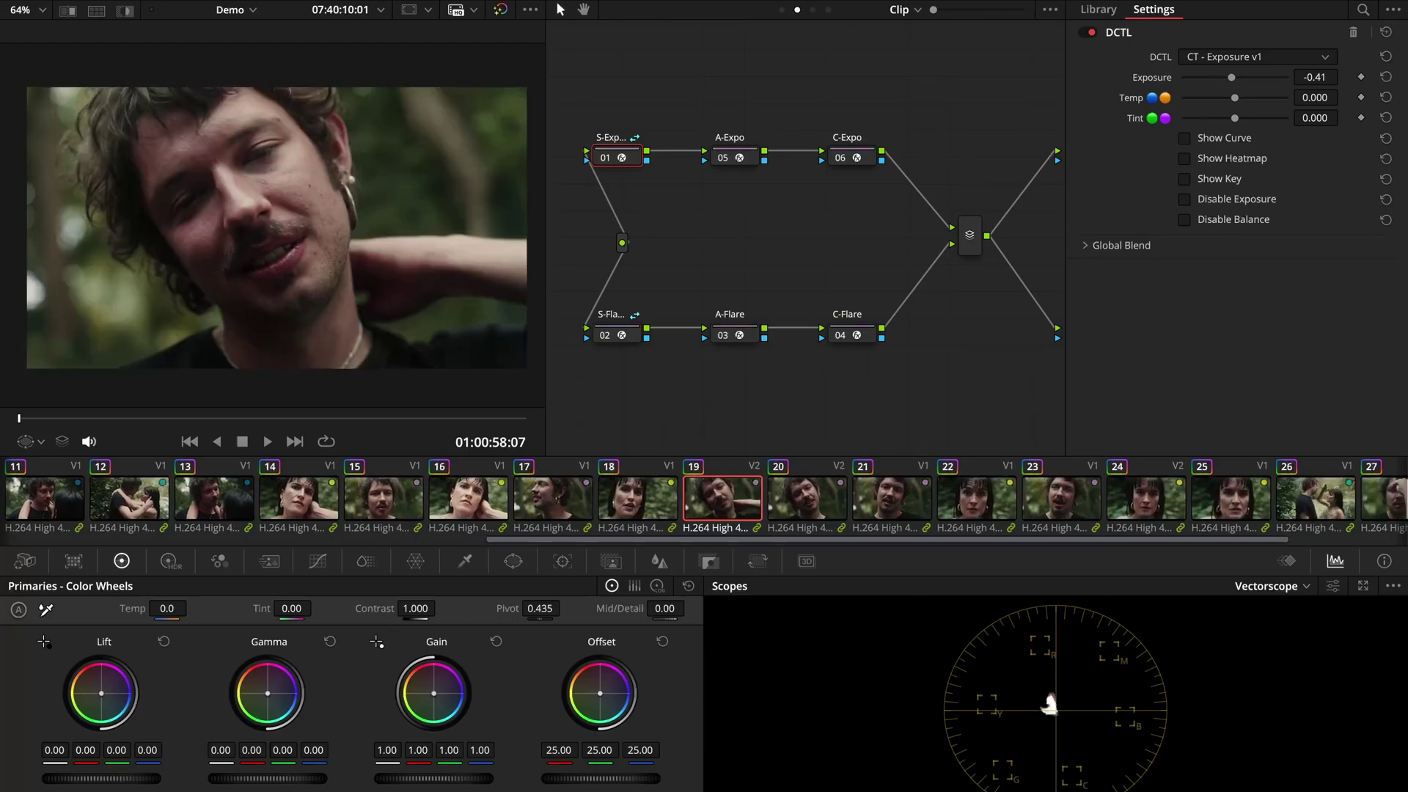
{"action": "key", "text": "Down"}
{"action": "key", "text": "Down"}
{"action": "key", "text": "Down"}
{"action": "key", "text": "Up"}
{"action": "key", "text": "Up"}
{"action": "key", "text": "Down"}
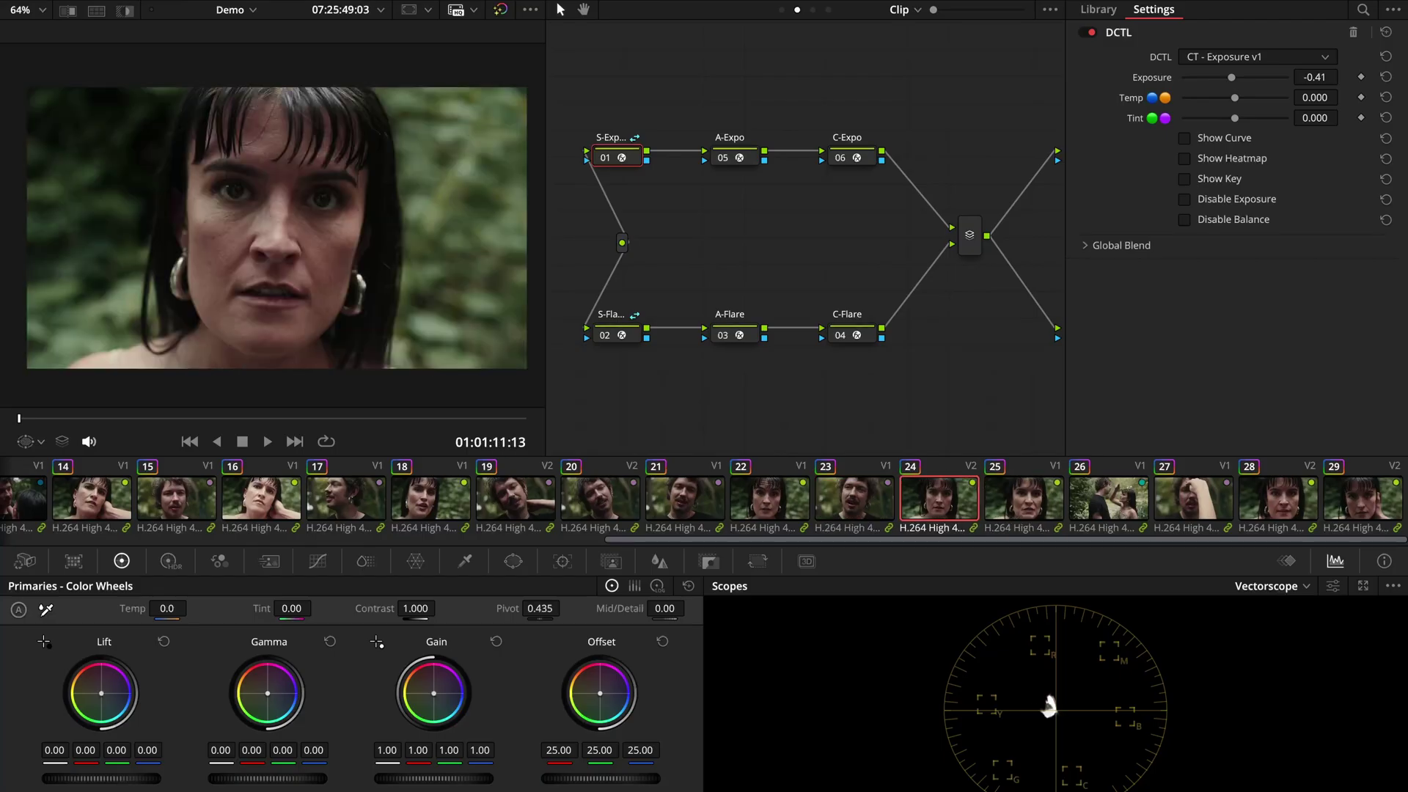
{"action": "key", "text": "Up"}
{"action": "key", "text": "Up"}
{"action": "key", "text": "Up"}
{"action": "key", "text": "Up"}
{"action": "key", "text": "Up"}
{"action": "key", "text": "Up"}
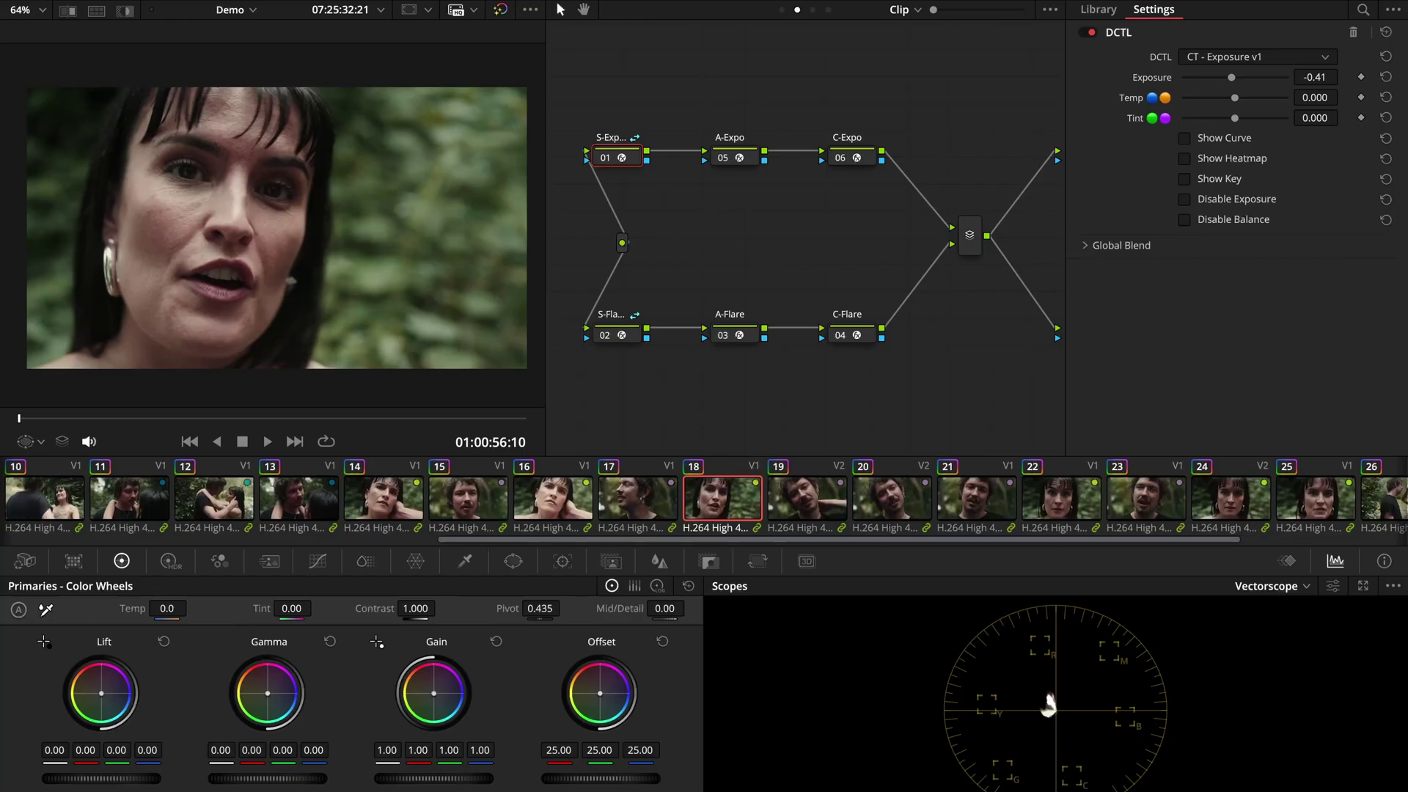
{"action": "key", "text": "Up"}
{"action": "key", "text": "Up"}
{"action": "key", "text": "Up"}
{"action": "key", "text": "Up"}
{"action": "key", "text": "Up"}
{"action": "key", "text": "Up"}
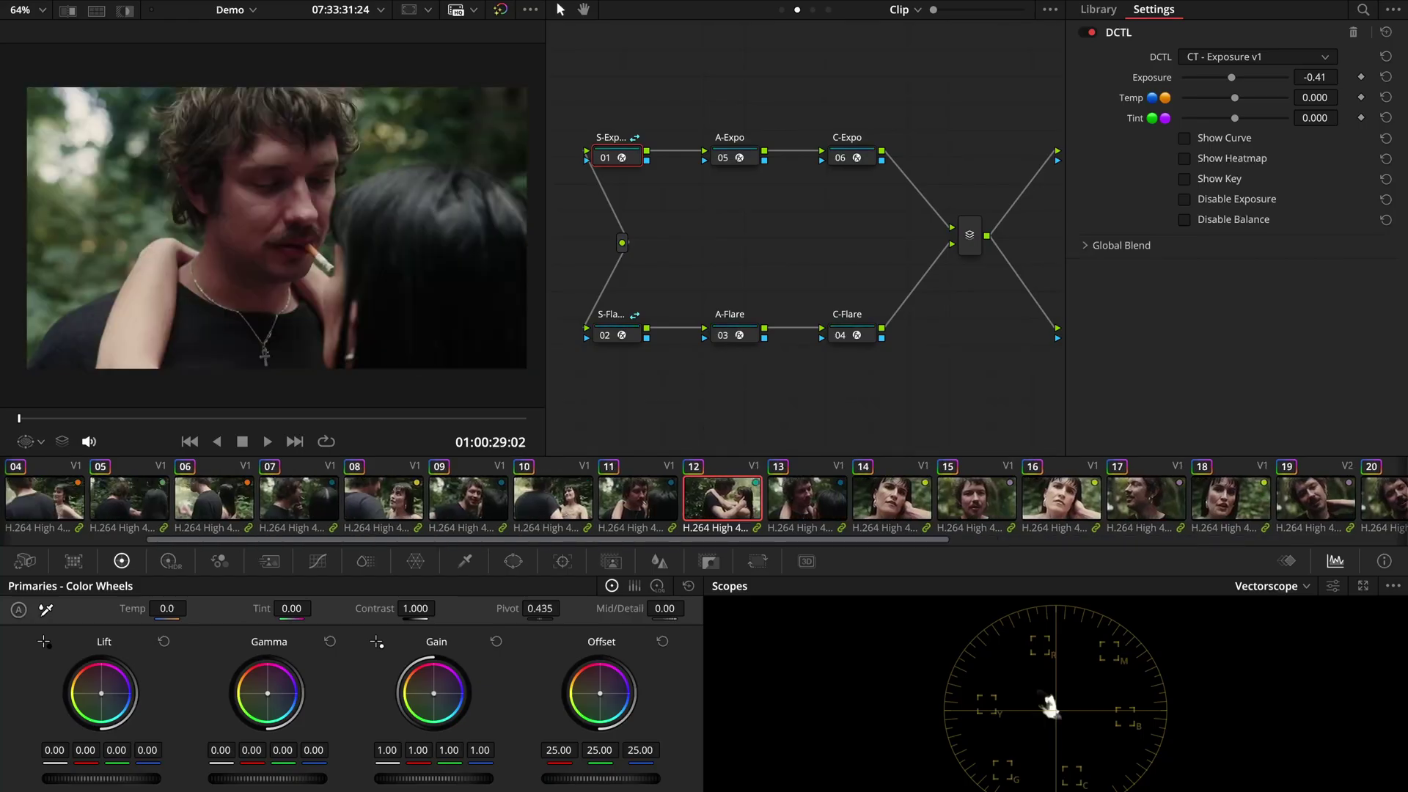
{"action": "key", "text": "Up"}
{"action": "key", "text": "Up"}
{"action": "key", "text": "Up"}
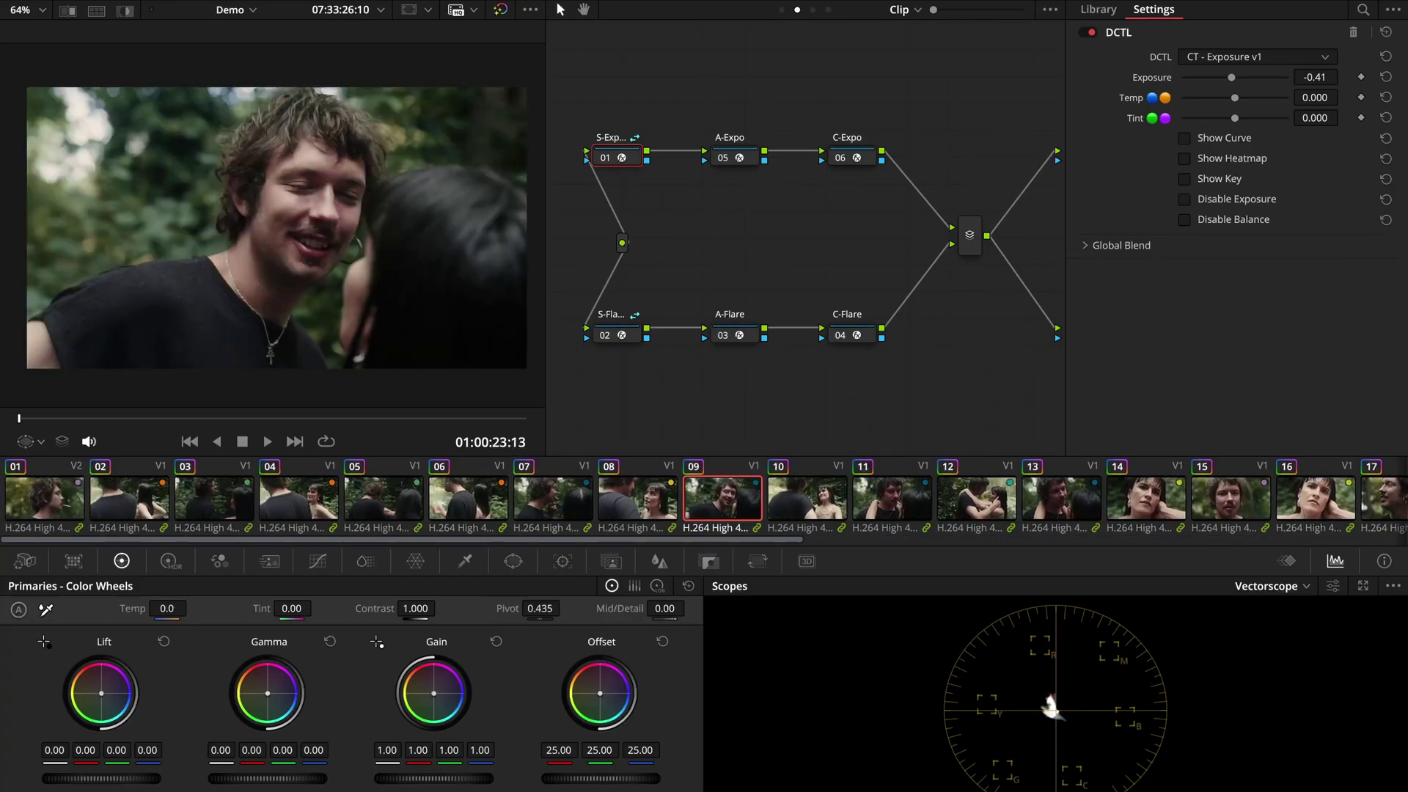
{"action": "left_click_drag", "start_coordinate": [1315, 97], "coordinate": [1302, 97]}
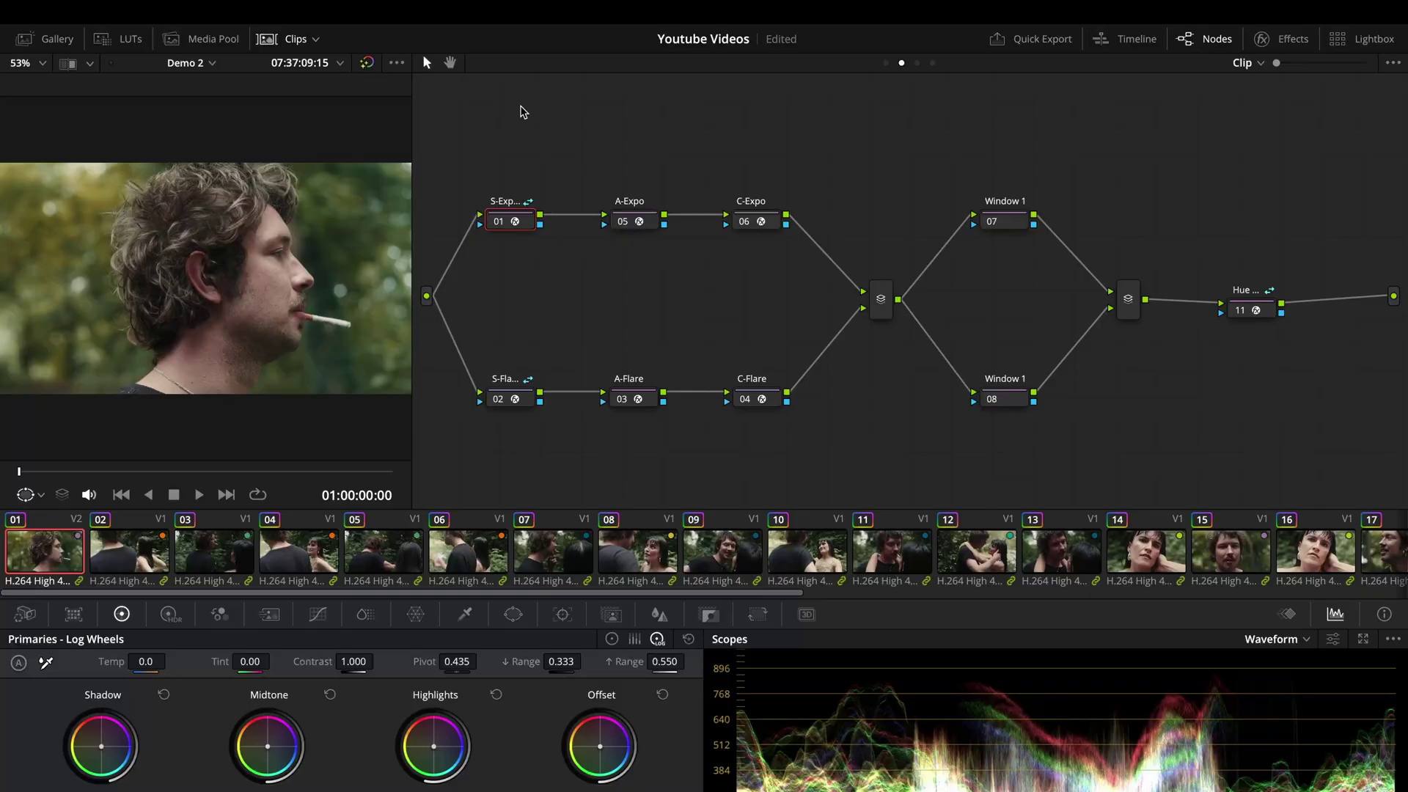
- Set timeline thumbnails to Source (C Mode) and bring up the Lightbox grid of all clips
{"action": "left_click", "coordinate": [427, 9]}
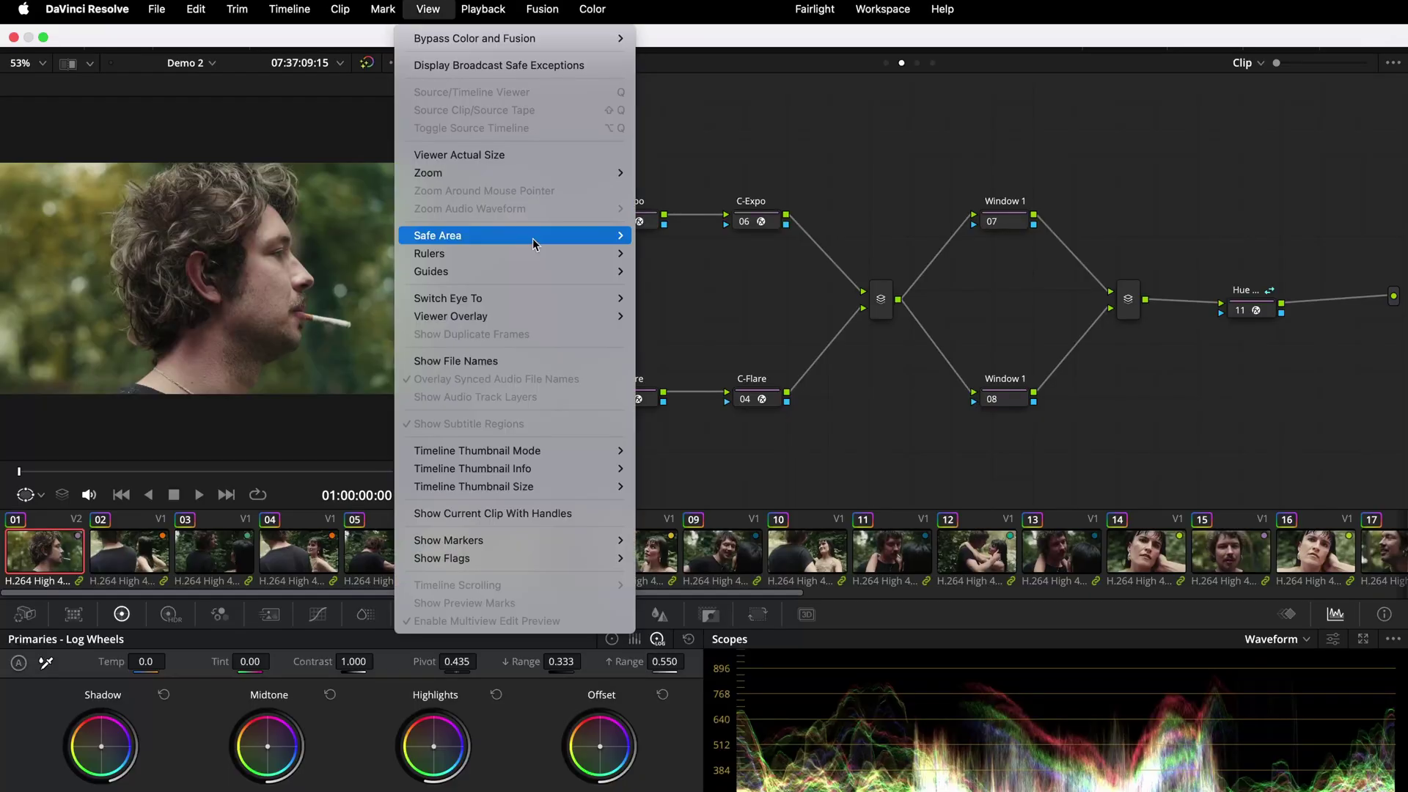
{"action": "mouse_move", "coordinate": [601, 450]}
{"action": "left_click", "coordinate": [665, 470]}
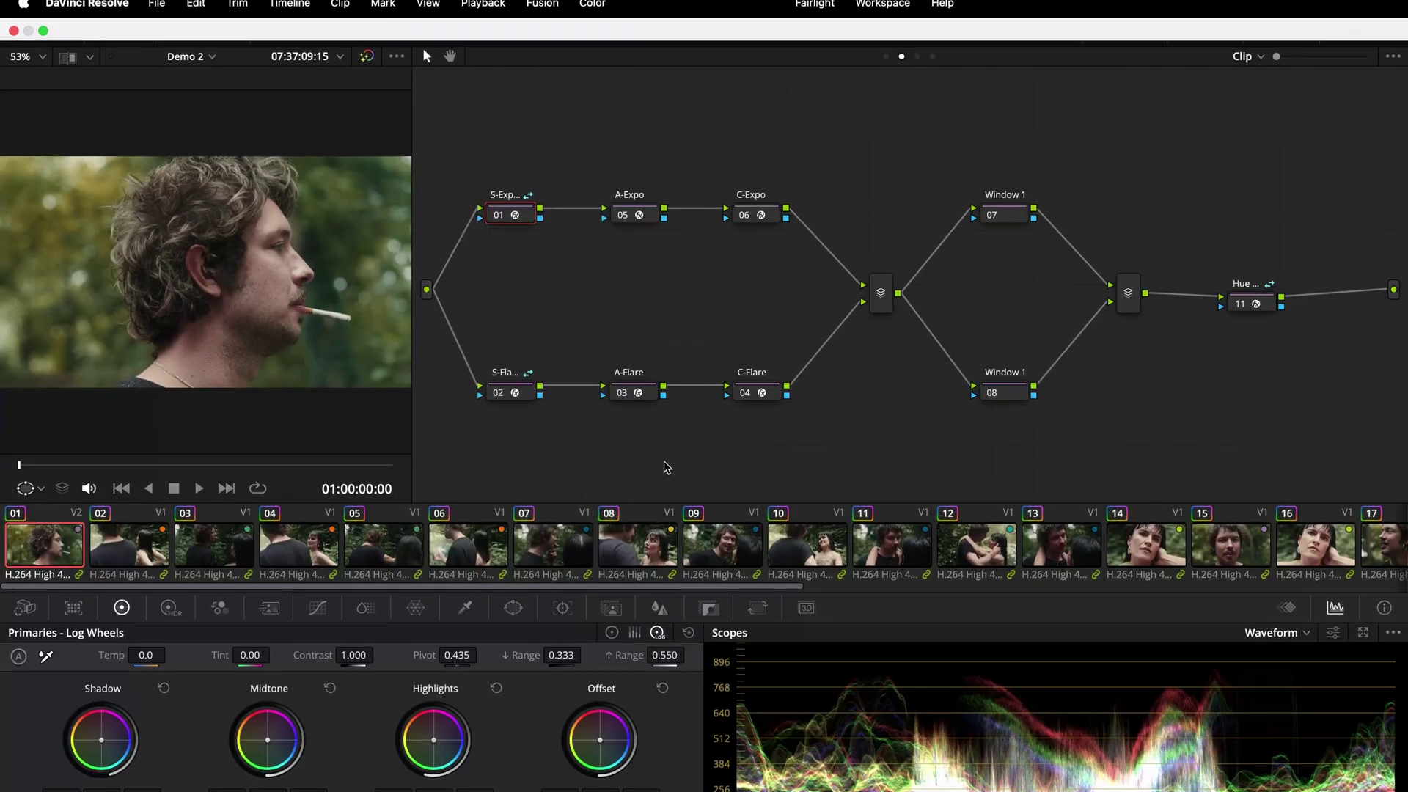
{"action": "left_click", "coordinate": [1351, 14]}
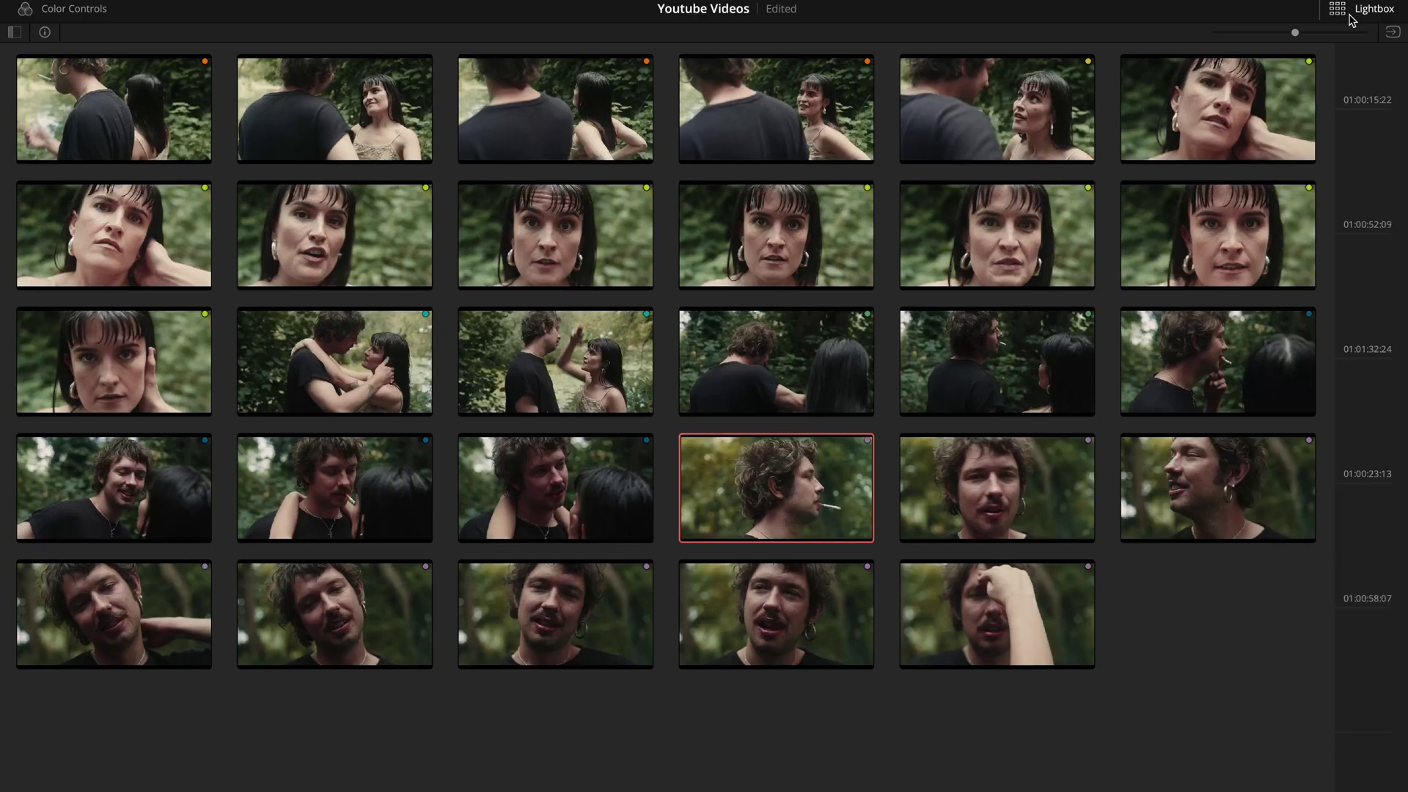
- Select clips 22–29, raise A-Expo exposure to 1.57 and ripple it with Alt+Shift+S
{"action": "left_click", "coordinate": [1351, 13]}
{"action": "left_click", "coordinate": [1372, 499], "text": "shift"}
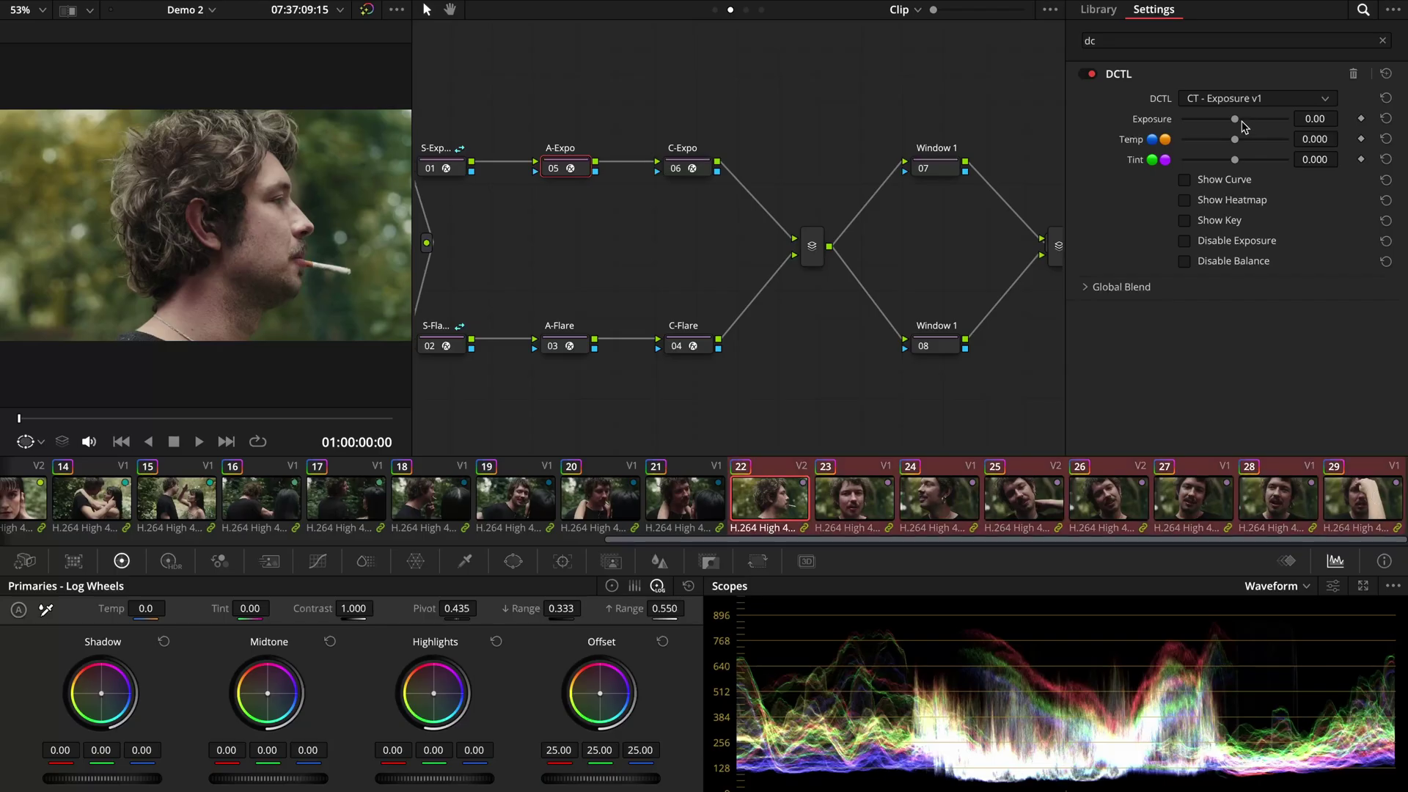
{"action": "left_click_drag", "start_coordinate": [1237, 120], "coordinate": [1248, 119]}
{"action": "key", "text": "alt+shift+s"}
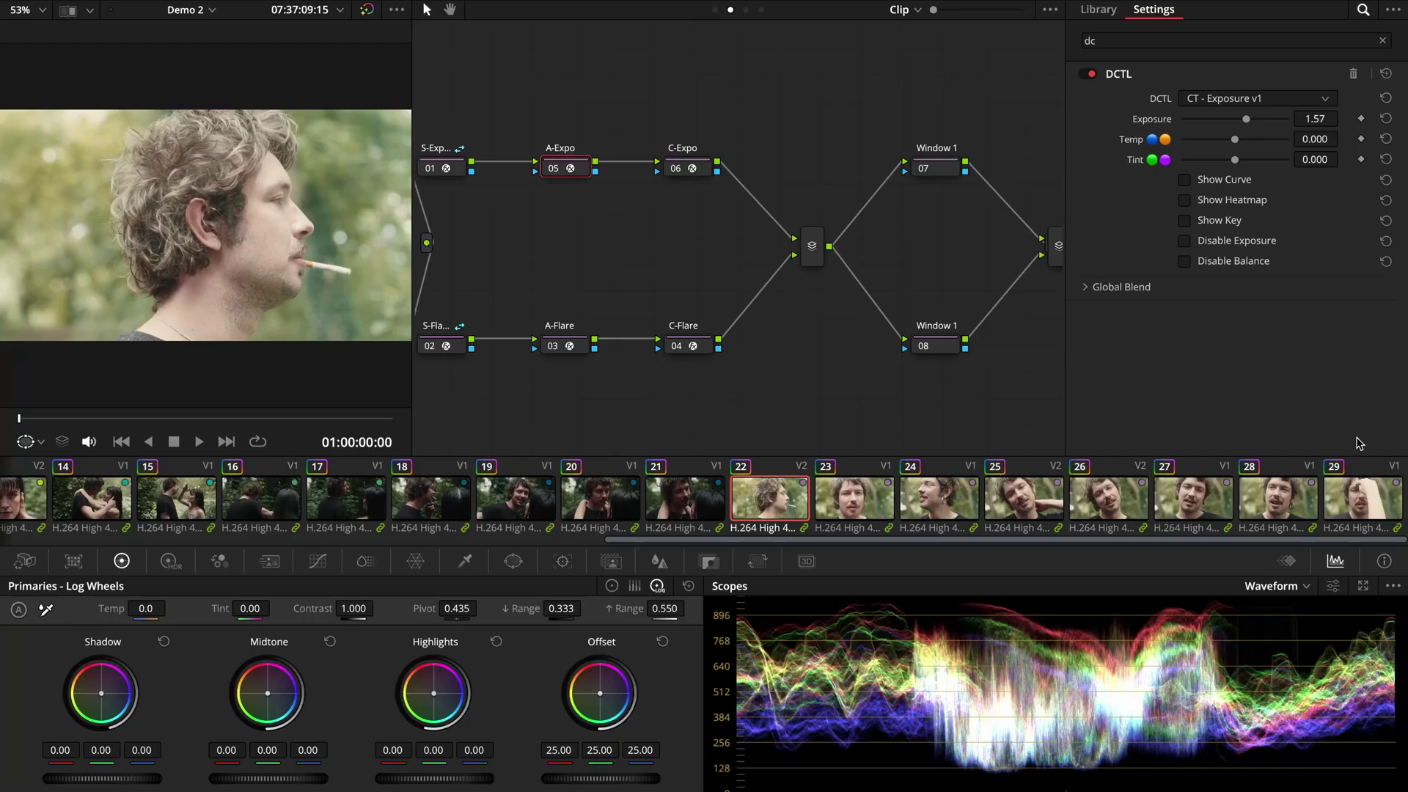
- Lower A-Expo exposure on clips 22–29 to -0.76 and check clips 23 and 24
{"action": "left_click", "coordinate": [1368, 513], "text": "shift"}
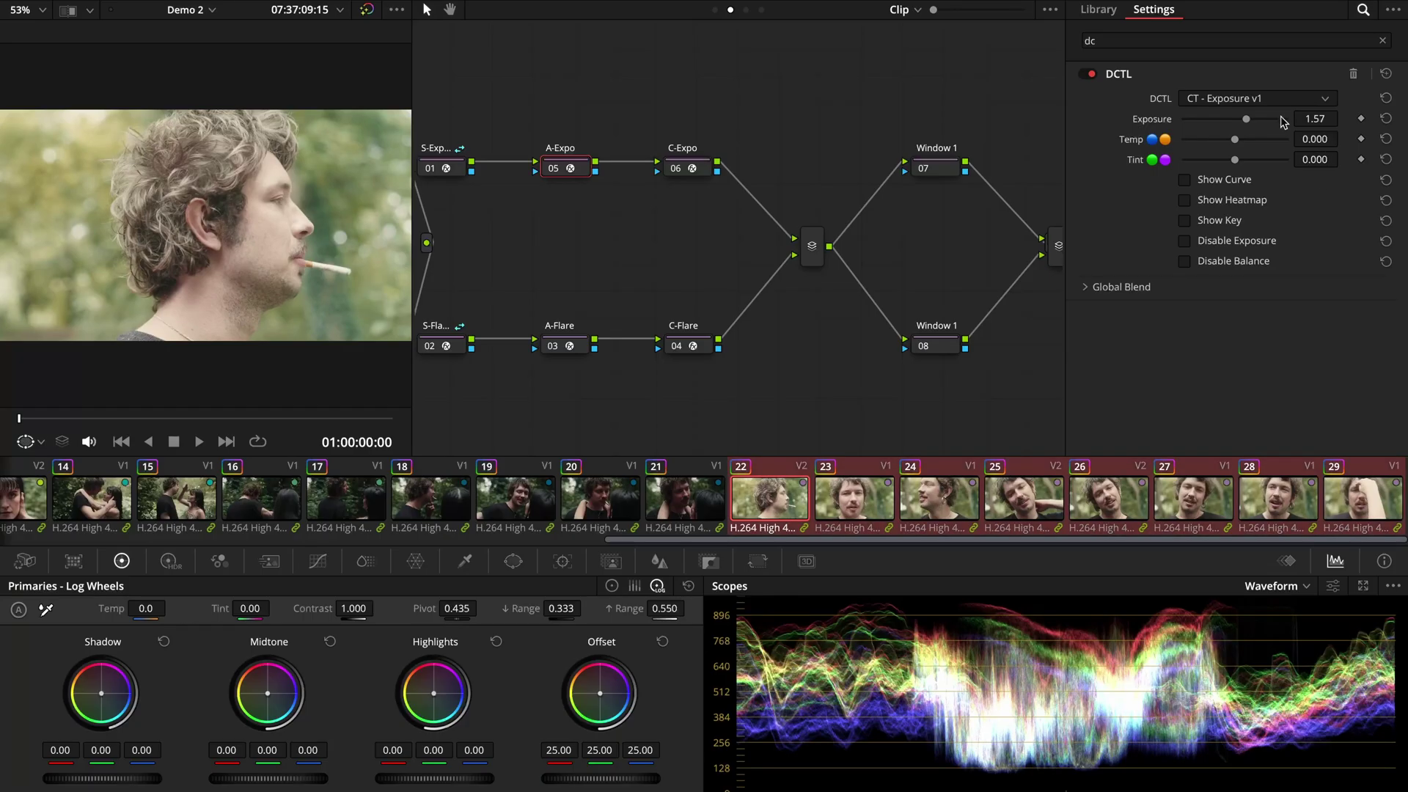
{"action": "left_click_drag", "start_coordinate": [1250, 119], "coordinate": [1232, 123]}
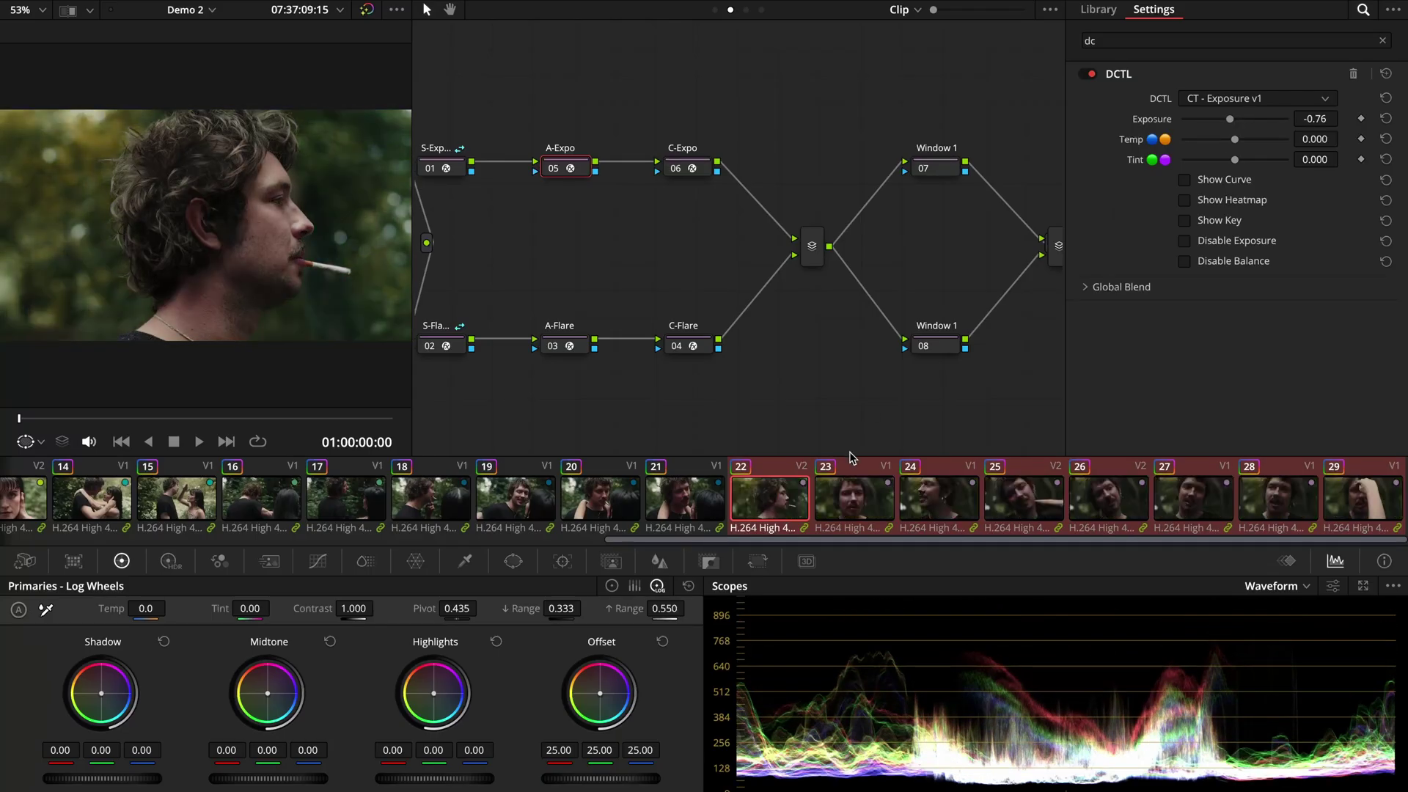
{"action": "key", "text": "Down"}
{"action": "key", "text": "Down"}
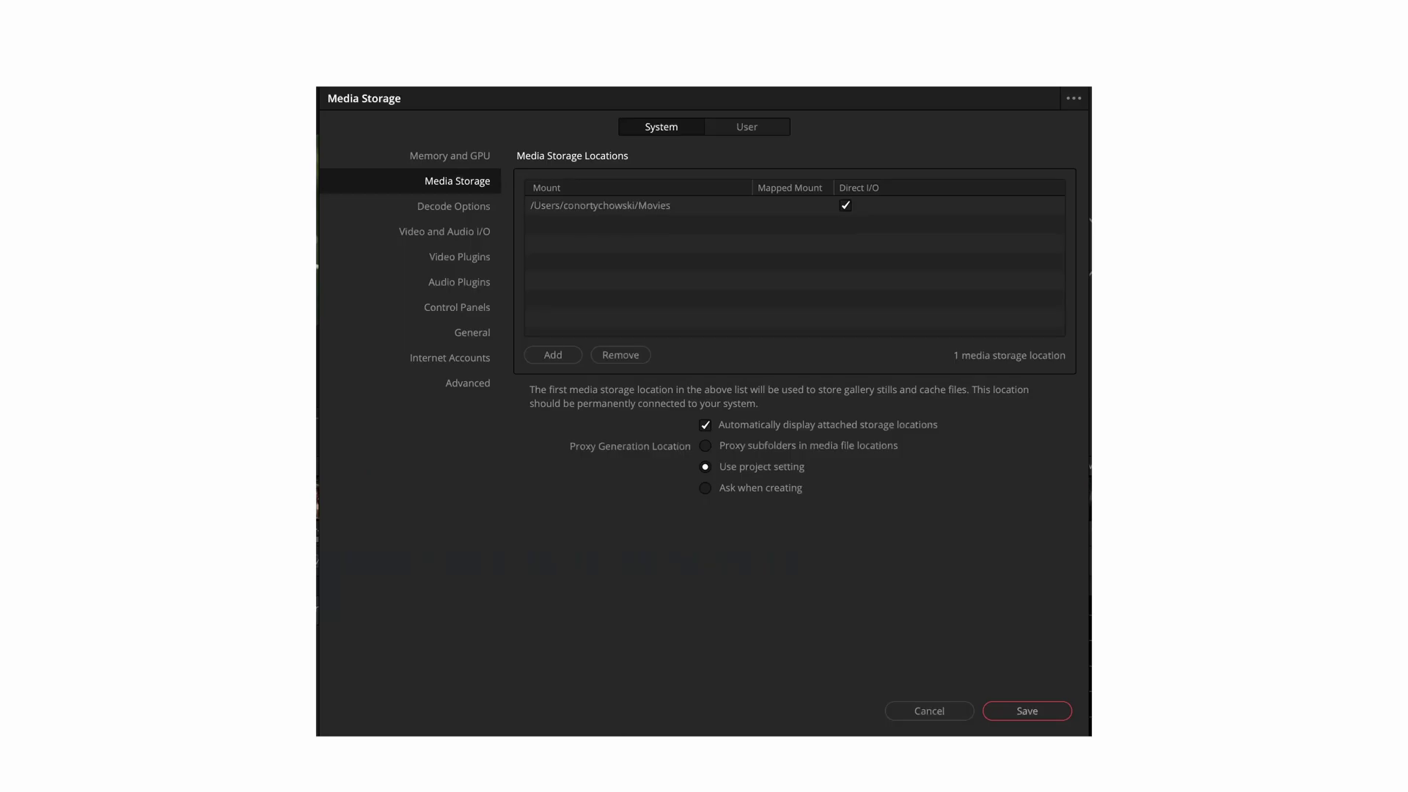
- Review the User Color preferences, then step through clips 02–05 and back to clip 01
{"action": "left_click", "coordinate": [478, 257]}
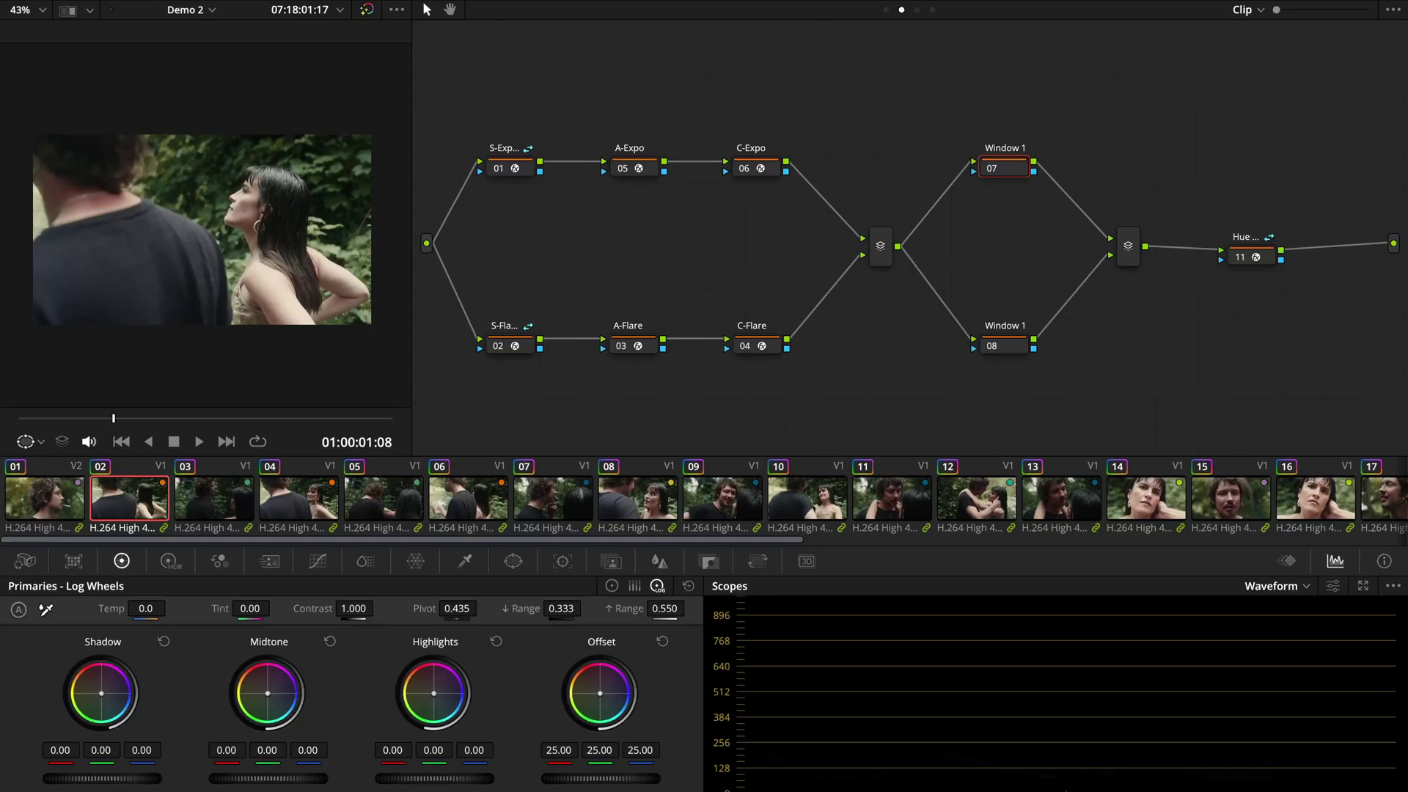
{"action": "key", "text": "Down"}
{"action": "key", "text": "Down"}
{"action": "key", "text": "Down"}
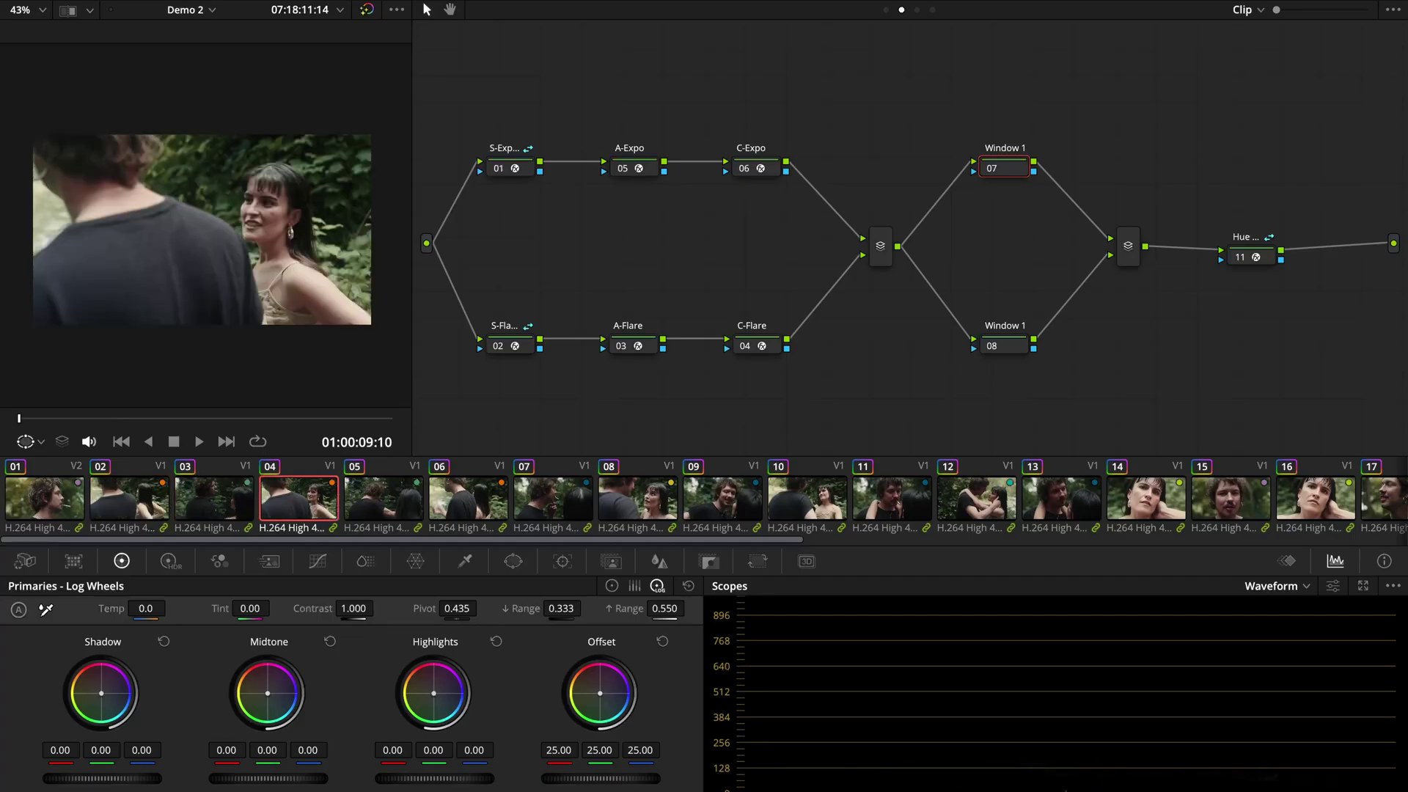
{"action": "key", "text": "Up"}
{"action": "key", "text": "Up"}
{"action": "key", "text": "Up"}
{"action": "key", "text": "Up"}
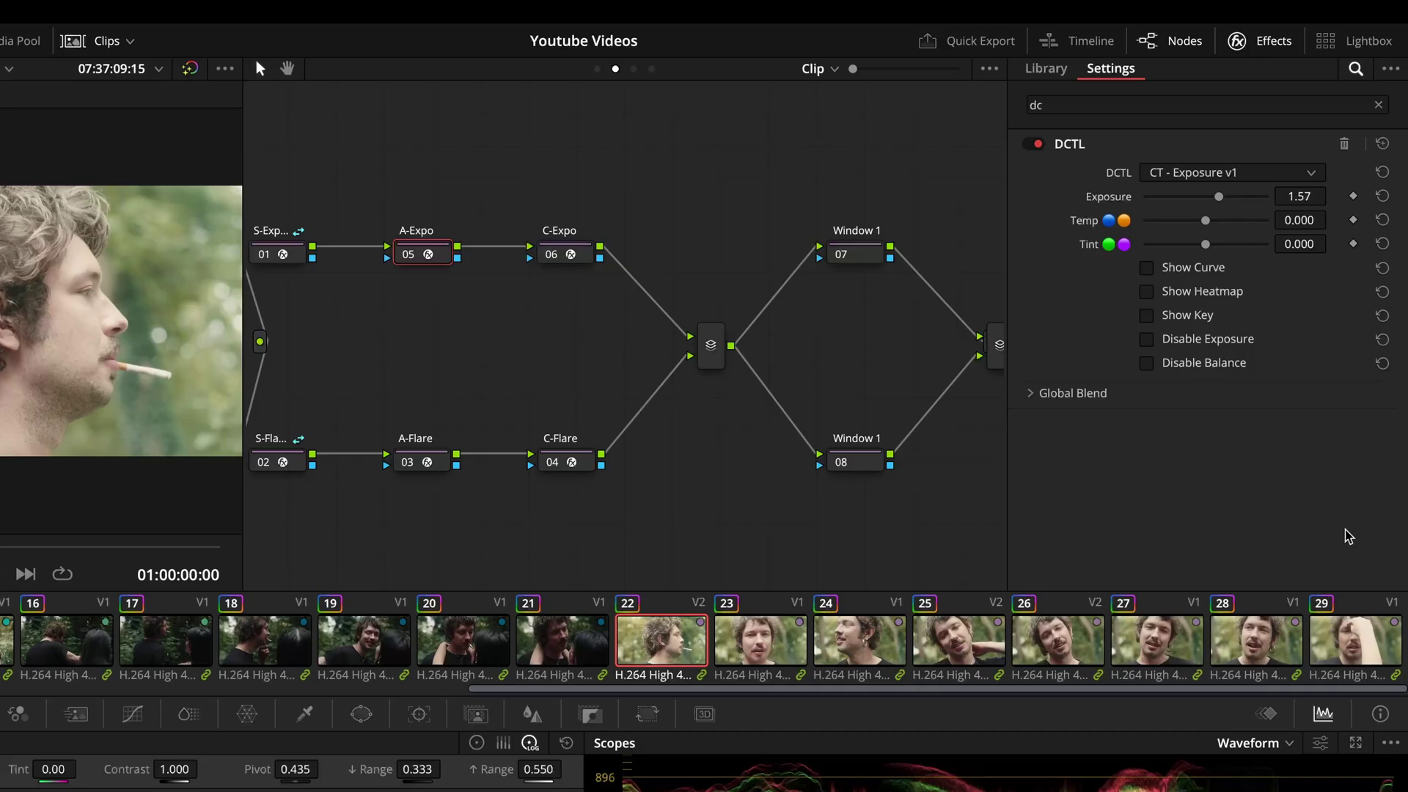
- Darken A-Expo to -0.76 on selected clips 22–29, apply to all, and review clips 23–25
{"action": "left_click", "coordinate": [1362, 649], "text": "shift"}
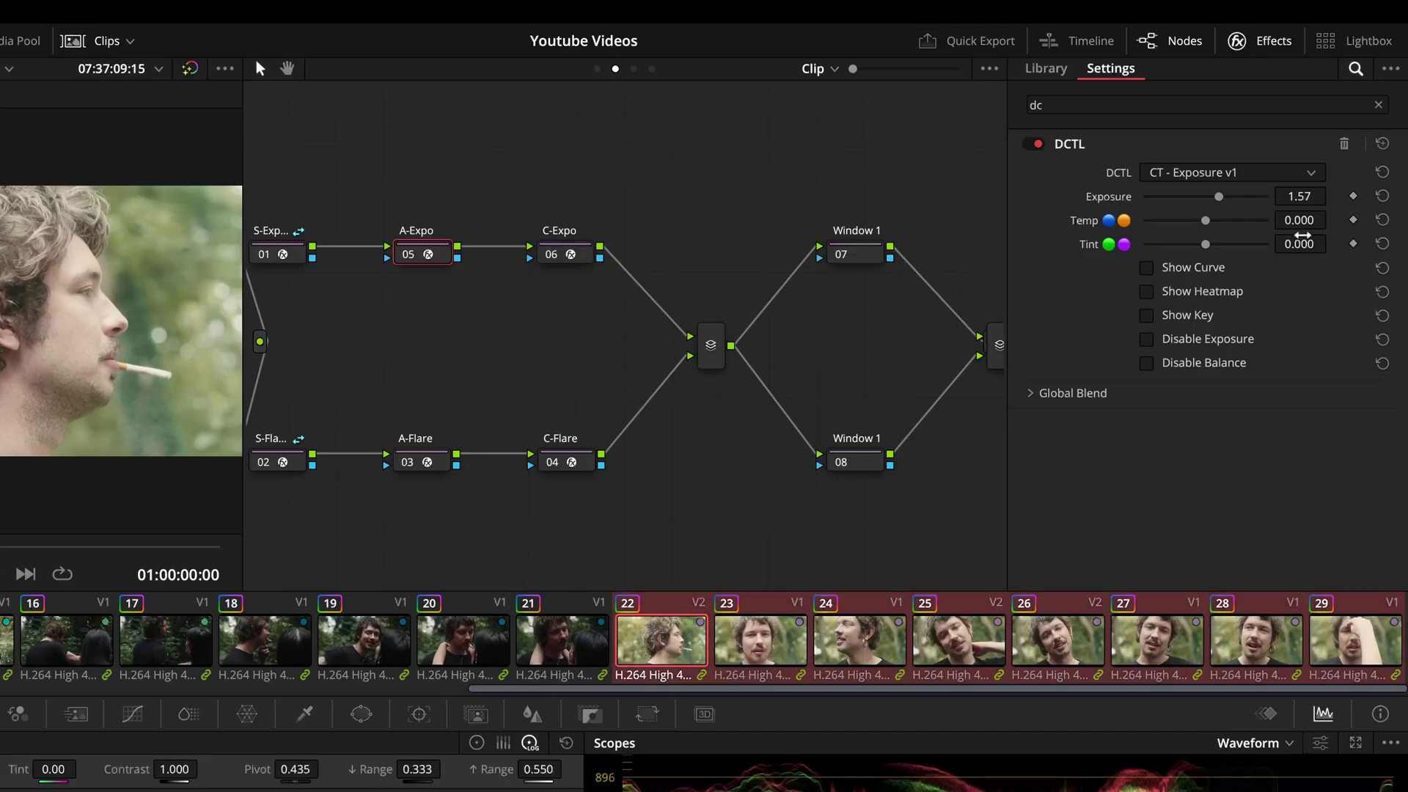
{"action": "left_click_drag", "start_coordinate": [1224, 201], "coordinate": [1202, 203]}
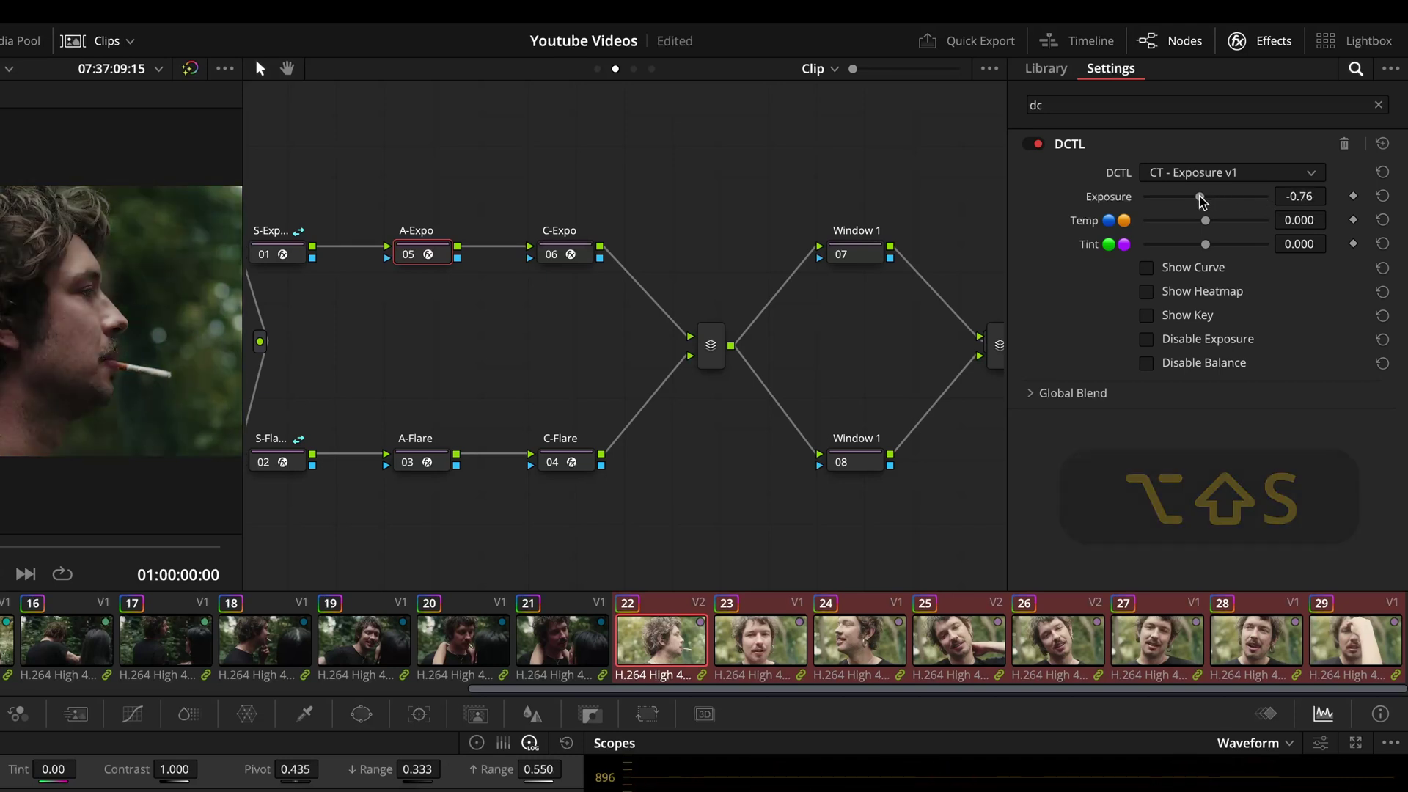
{"action": "key", "text": "alt+shift+s"}
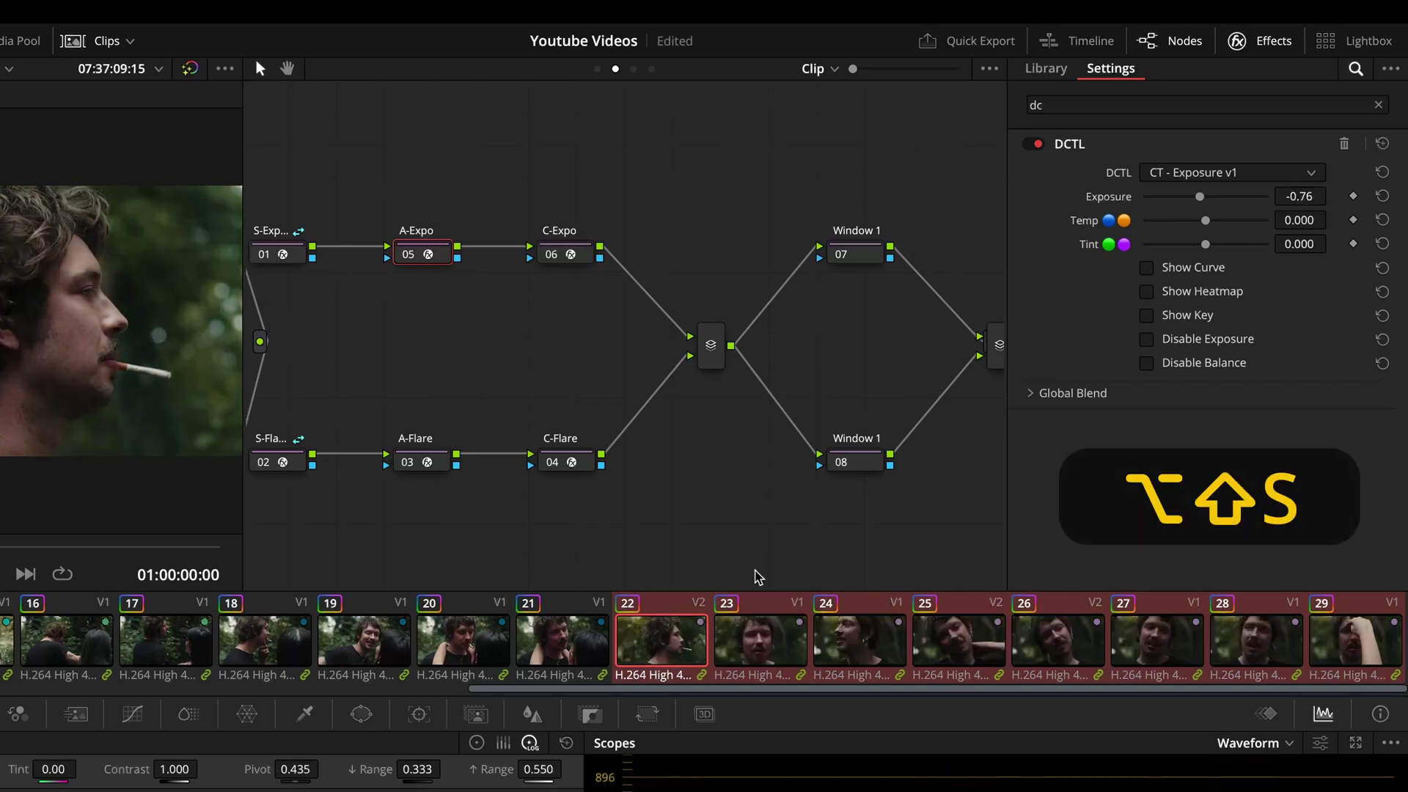
{"action": "left_click", "coordinate": [771, 647]}
{"action": "left_click", "coordinate": [863, 647]}
{"action": "left_click", "coordinate": [979, 655]}
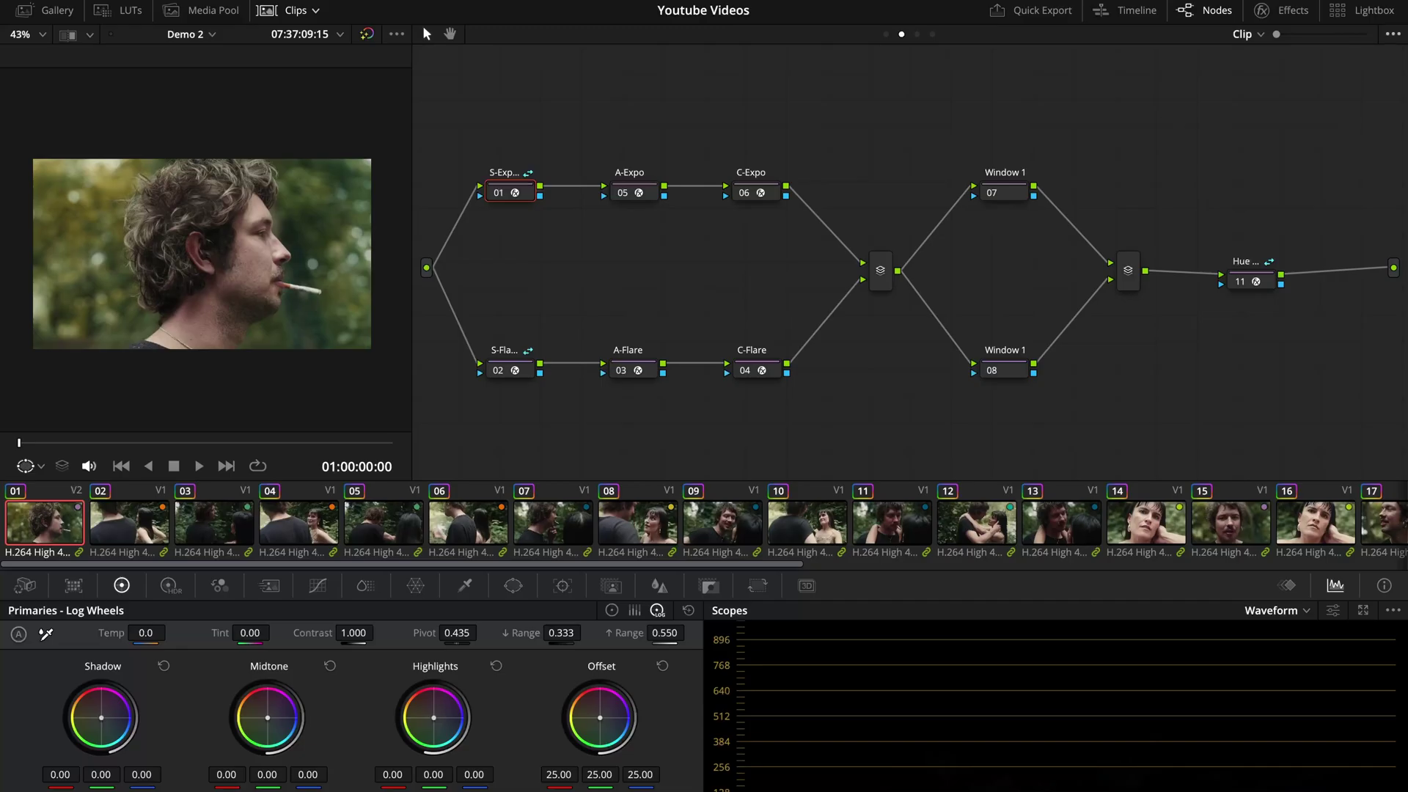
- Set Switching Clips Selects to Same Node, then toggle C-Expo node 06 off to compare
{"action": "left_click", "coordinate": [1393, 34]}
{"action": "mouse_move", "coordinate": [1239, 56]}
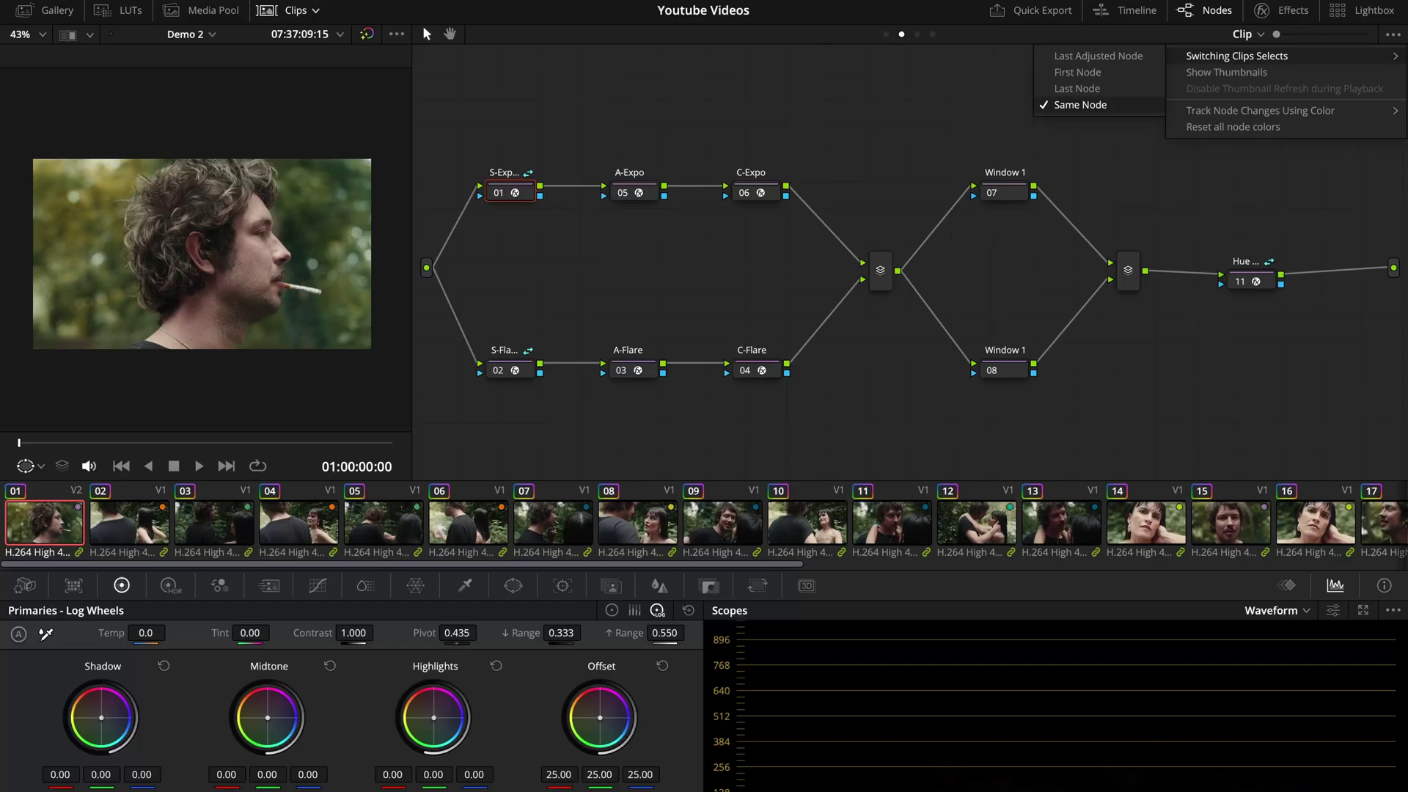
{"action": "left_click", "coordinate": [1080, 104]}
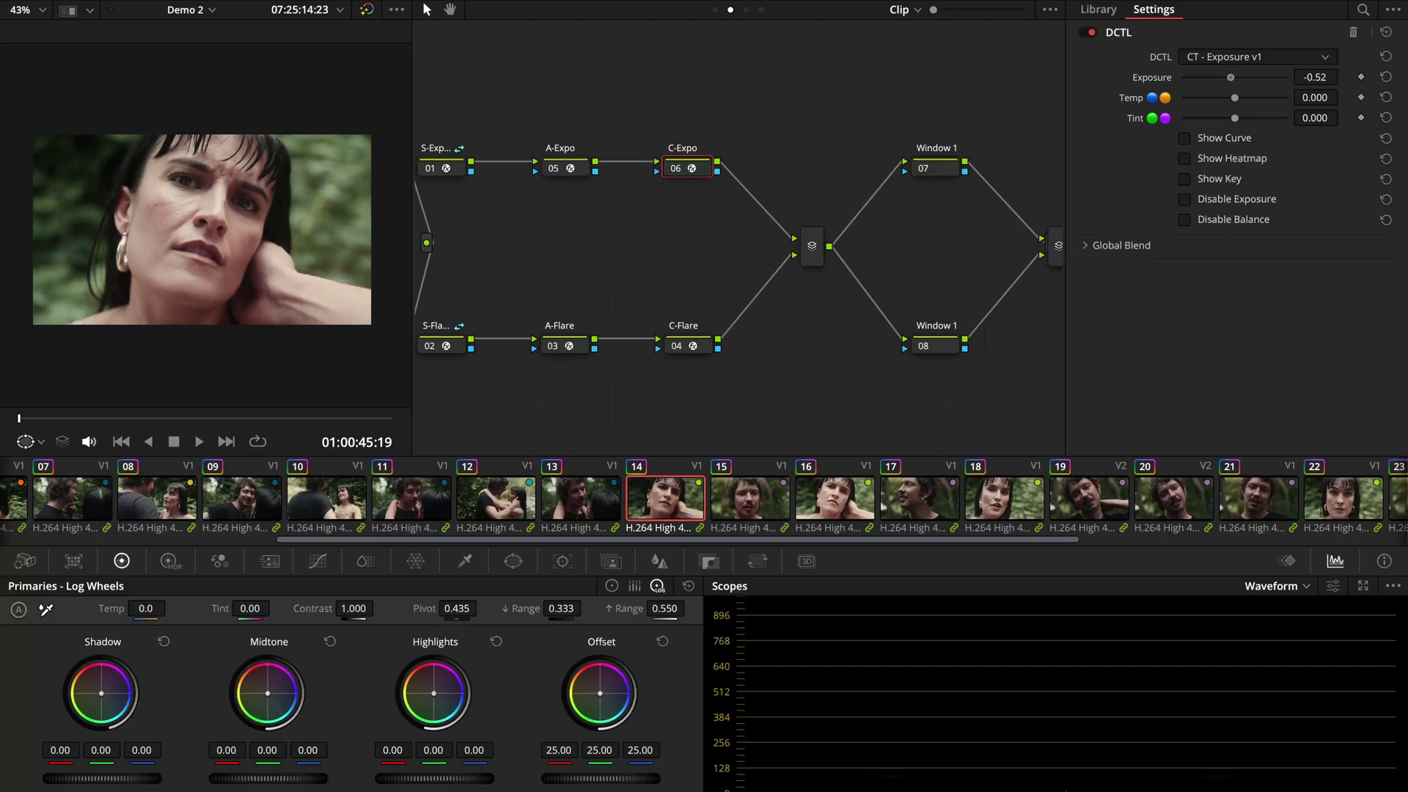
{"action": "key", "text": "ctrl+d"}
{"action": "key", "text": "ctrl+d"}
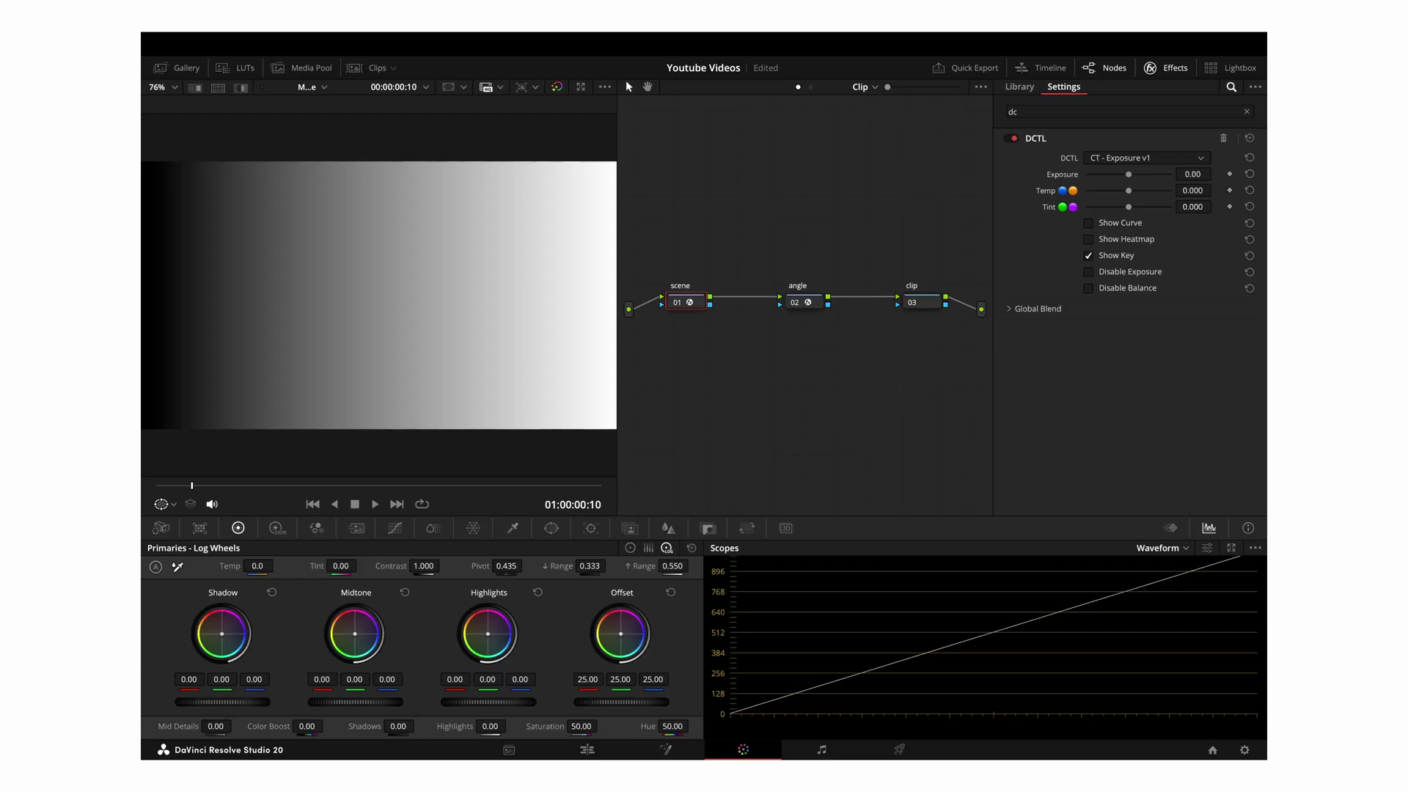
- Set the scene node's DCTL Exposure to -2.00 and the angle node's to 2.00
{"action": "left_click", "coordinate": [1193, 174]}
{"action": "type", "text": "-2"}
{"action": "key", "text": "Return"}
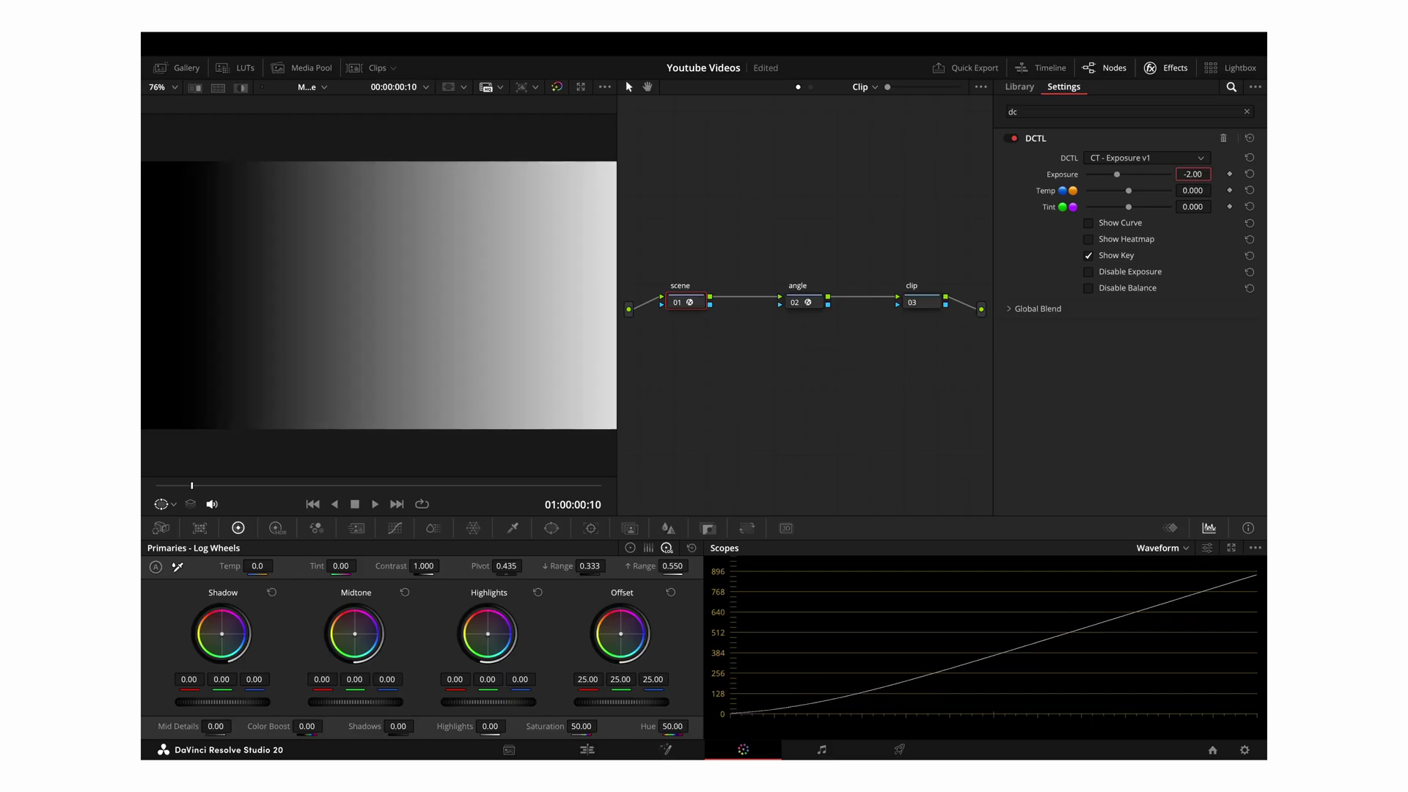
{"action": "key", "text": "shift+apostrophe"}
{"action": "left_click", "coordinate": [1192, 174]}
{"action": "type", "text": "2"}
{"action": "key", "text": "Return"}
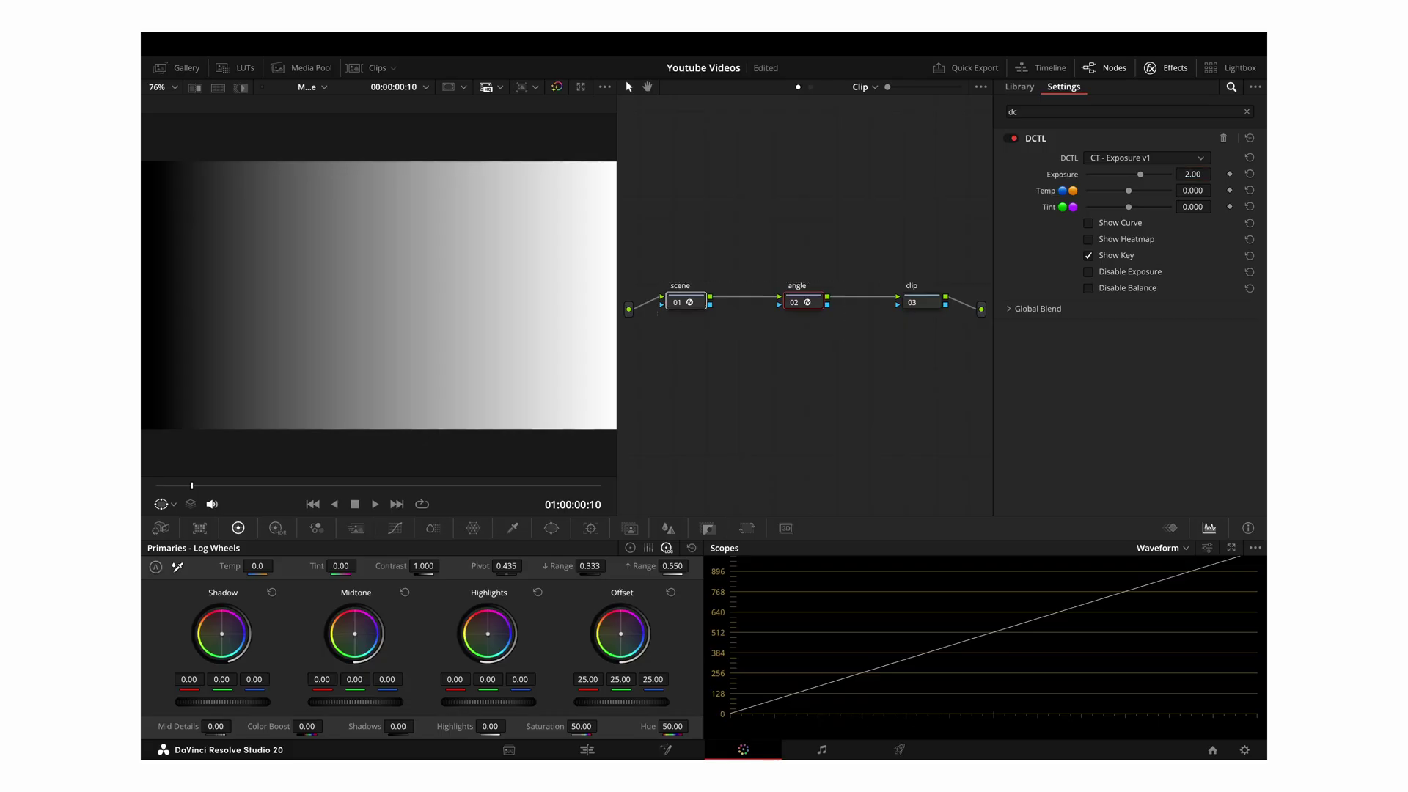
- Insert a serial node between scene and angle nodes, then disable both with Ctrl+D
{"action": "left_click", "coordinate": [686, 301], "text": "ctrl"}
{"action": "key", "text": "ctrl+d"}
{"action": "key", "text": "ctrl+d"}
{"action": "key", "text": "ctrl+d"}
{"action": "key", "text": "ctrl+d"}
{"action": "key", "text": "ctrl+d"}
{"action": "key", "text": "ctrl+d"}
{"action": "key", "text": "shift+s"}
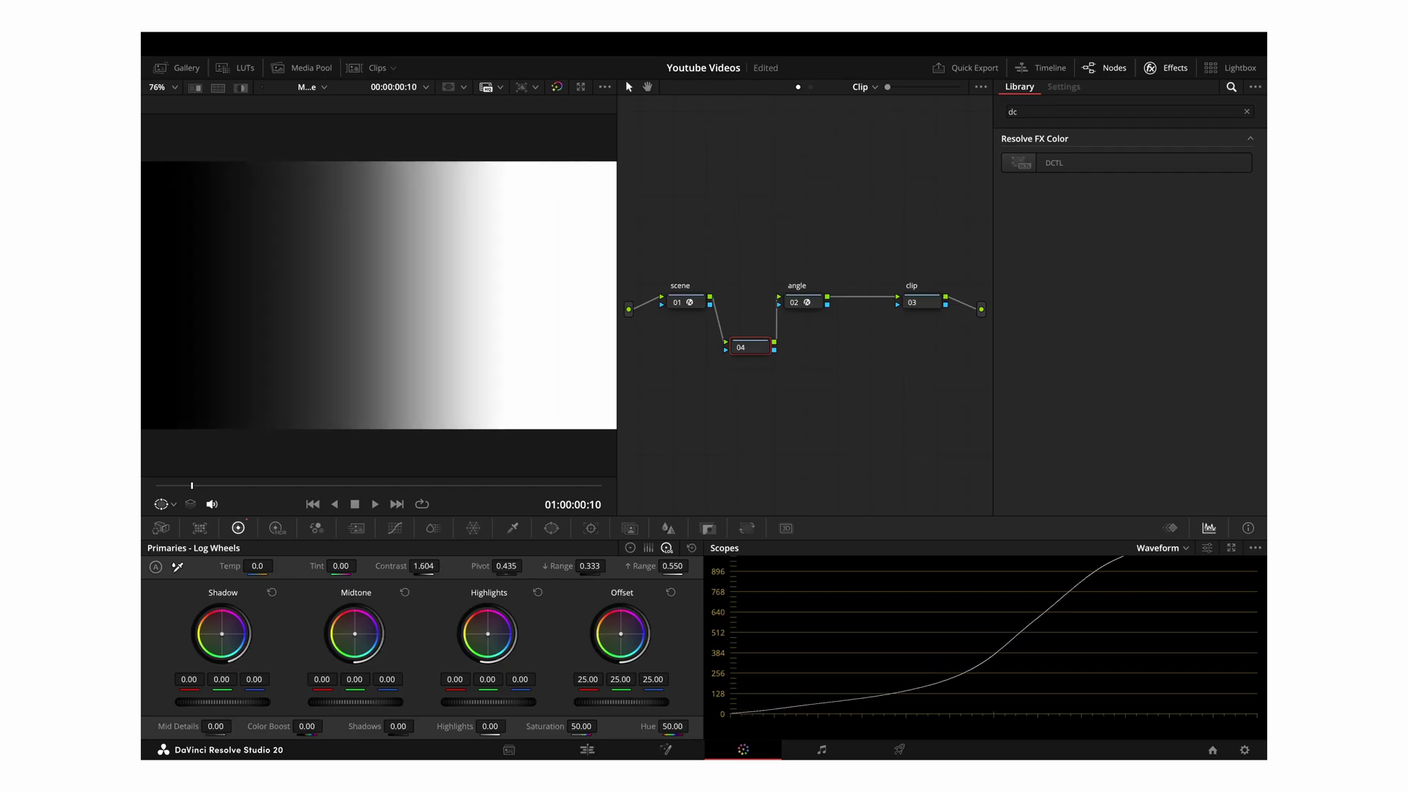
{"action": "left_click", "coordinate": [1063, 87]}
{"action": "left_click_drag", "start_coordinate": [675, 257], "coordinate": [843, 303]}
{"action": "key", "text": "ctrl+d"}
{"action": "key", "text": "ctrl+d"}
{"action": "key", "text": "ctrl+d"}
{"action": "key", "text": "ctrl+d"}
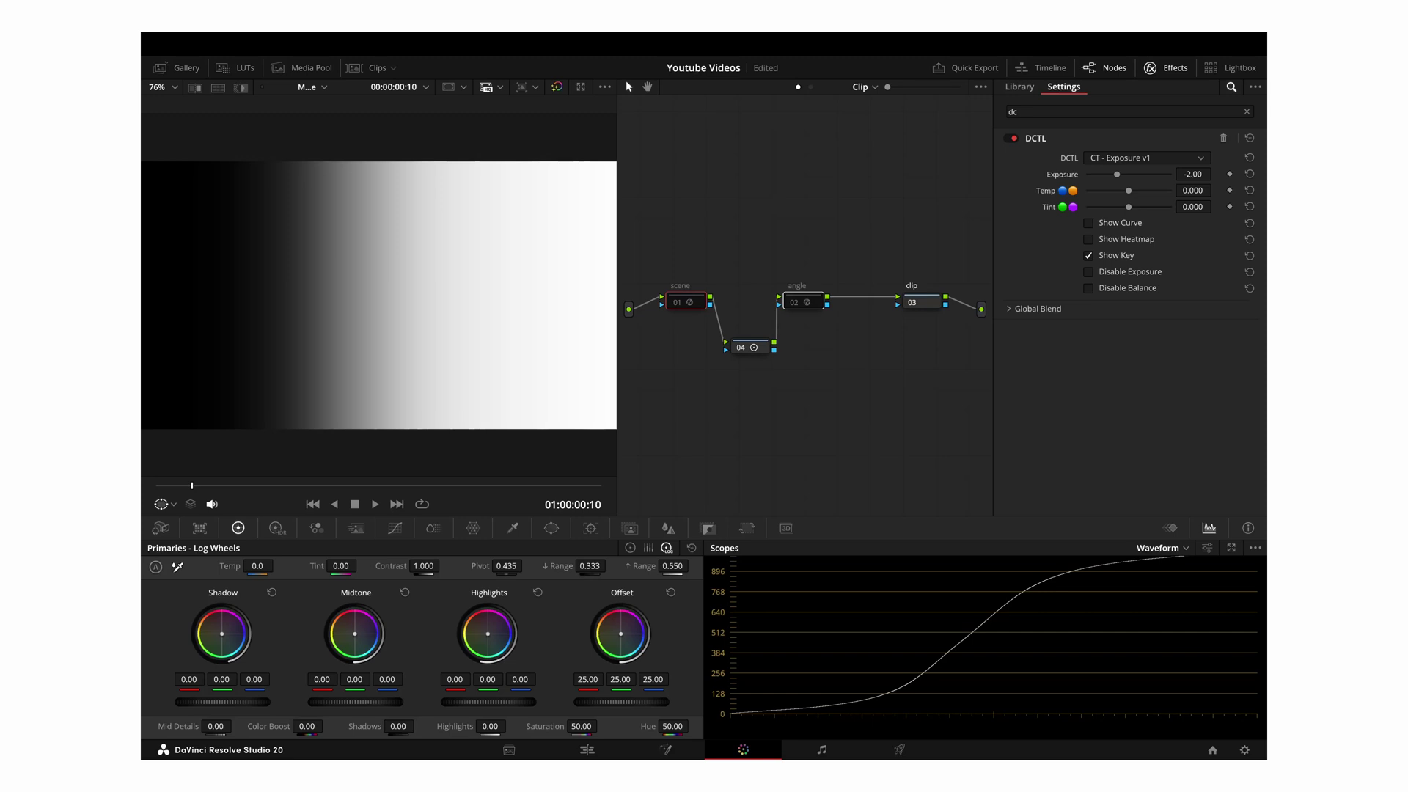
{"action": "key", "text": "ctrl+d"}
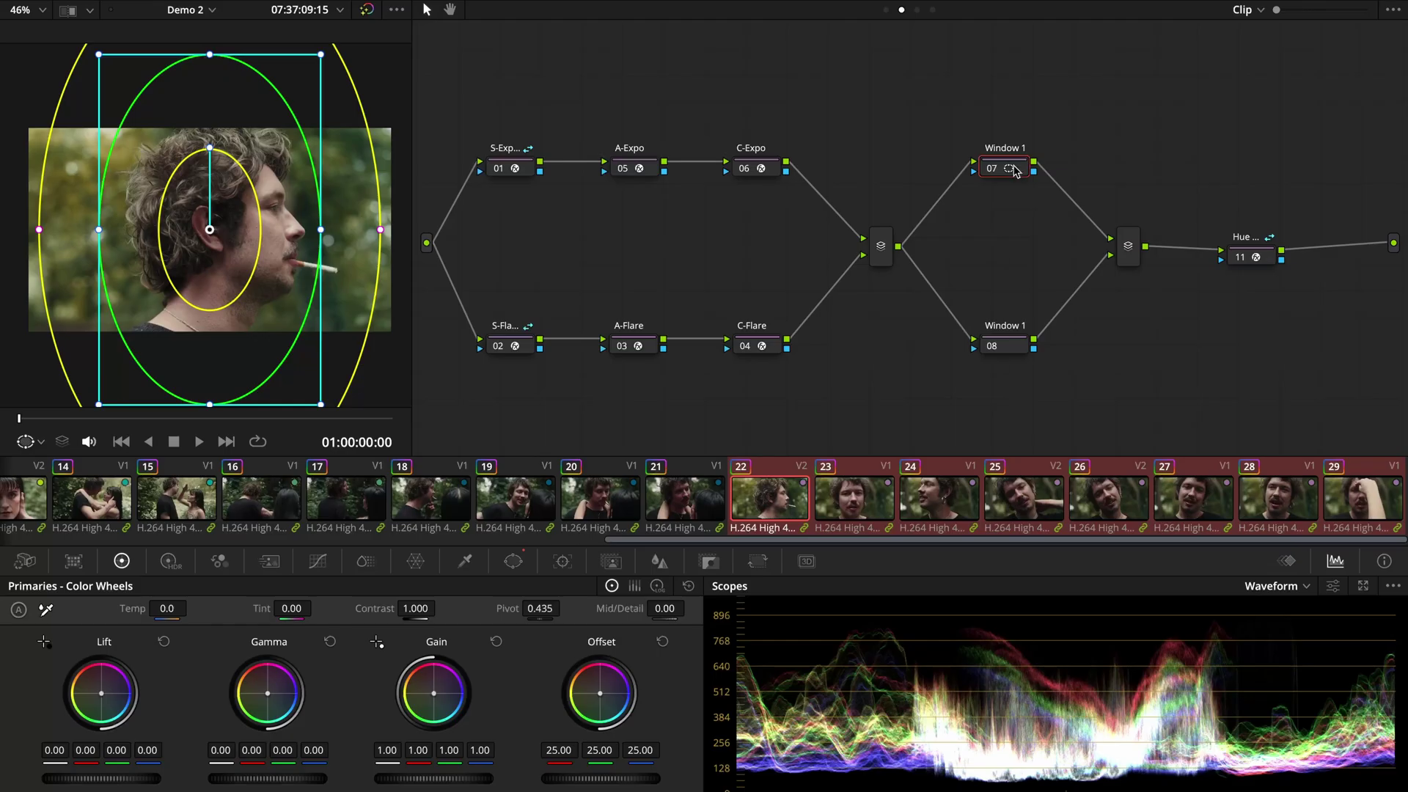
- Change the Window 1 node's gamma, lower its gain to 0.68, and turn viewer overlays off
{"action": "right_click", "coordinate": [1014, 167]}
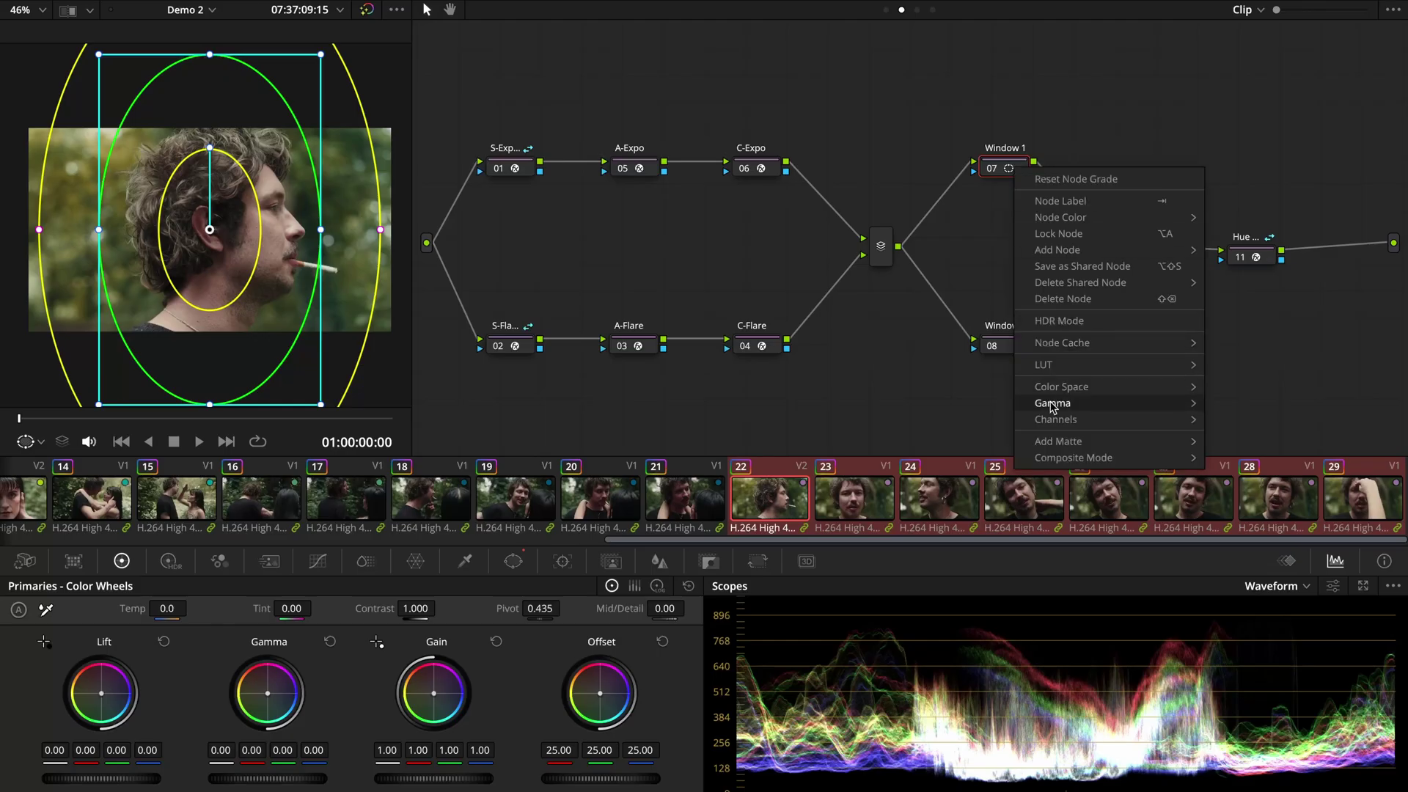
{"action": "mouse_move", "coordinate": [1053, 408]}
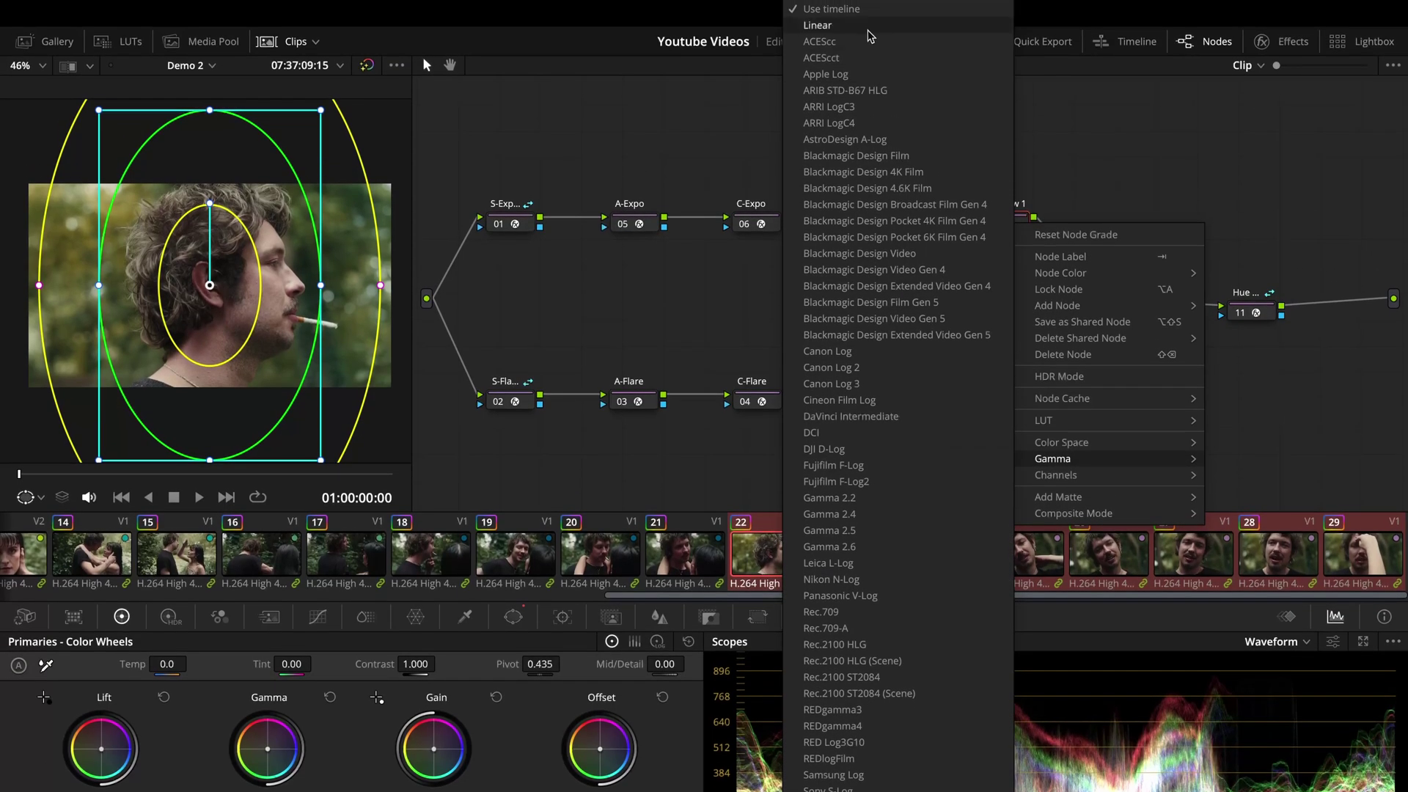
{"action": "left_click", "coordinate": [863, 0]}
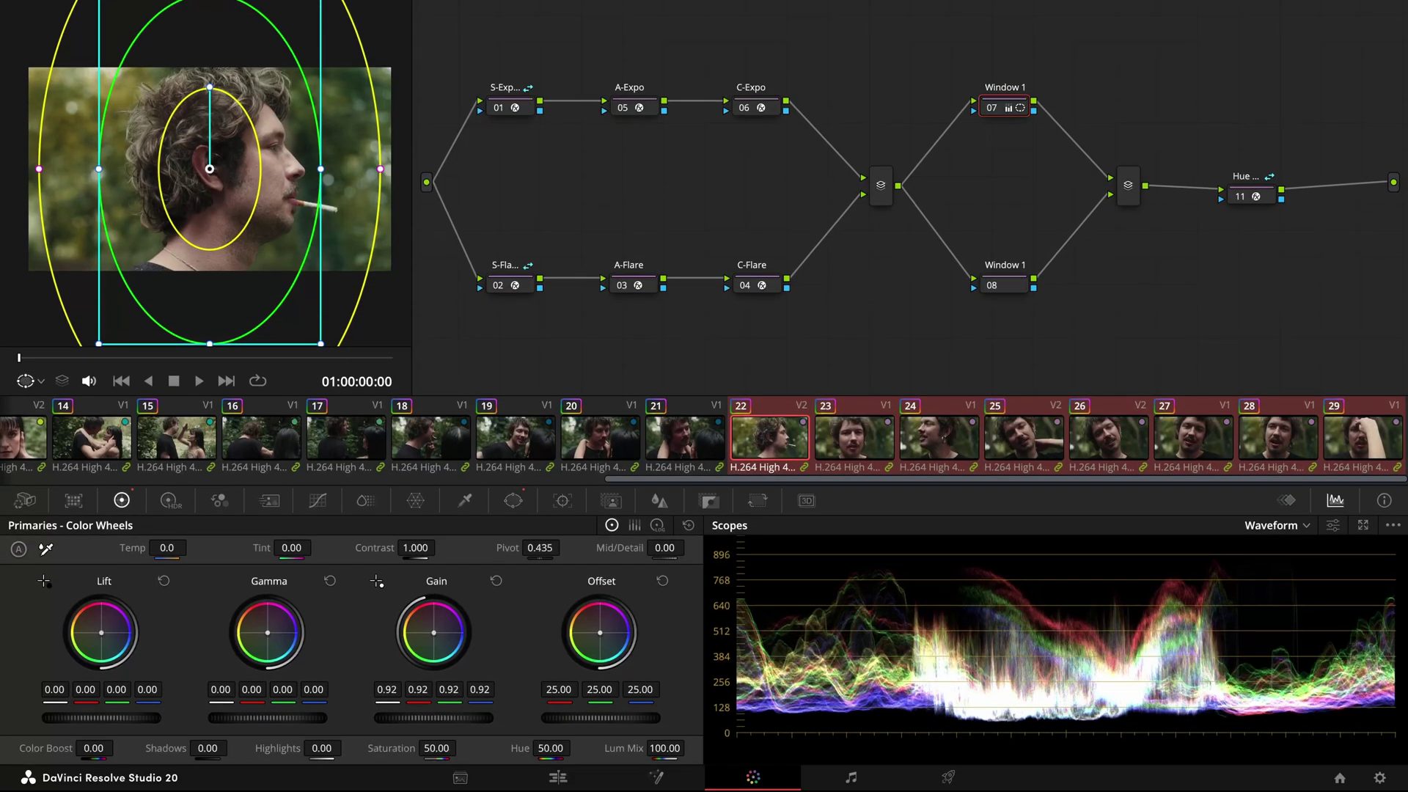
{"action": "left_click_drag", "start_coordinate": [445, 718], "coordinate": [410, 718]}
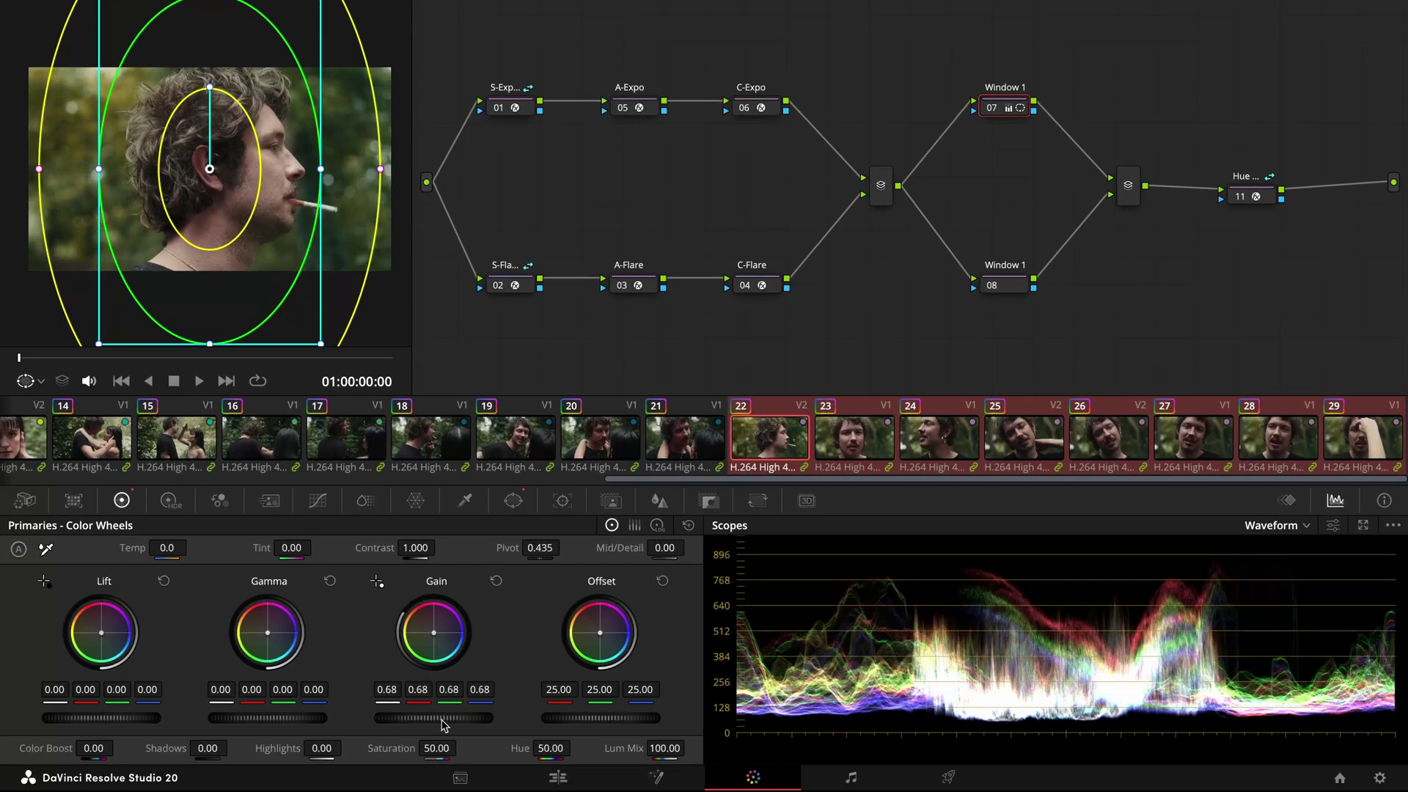
{"action": "left_click", "coordinate": [33, 381]}
{"action": "left_click", "coordinate": [39, 409]}
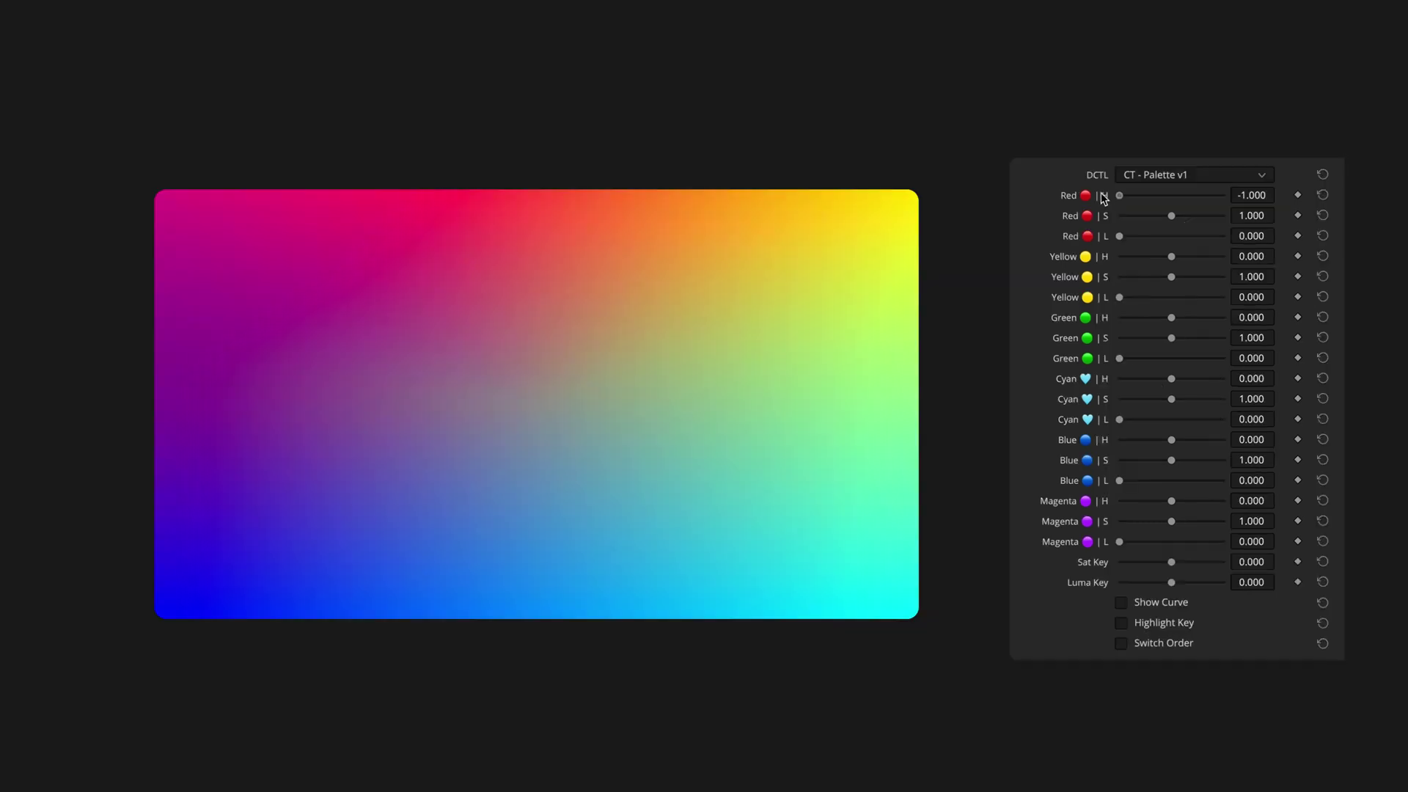
- Try shifting the red, yellow and green Hue Tetra sliders, resetting red and yellow to zero
{"action": "mouse_move", "coordinate": [1171, 195]}
{"action": "left_mouse_down"}
{"action": "mouse_move", "coordinate": [1208, 195]}
{"action": "mouse_move", "coordinate": [1156, 195]}
{"action": "left_mouse_up"}
{"action": "double_click", "coordinate": [1097, 196]}
{"action": "left_click_drag", "start_coordinate": [1171, 256], "coordinate": [1133, 261]}
{"action": "double_click", "coordinate": [1099, 258]}
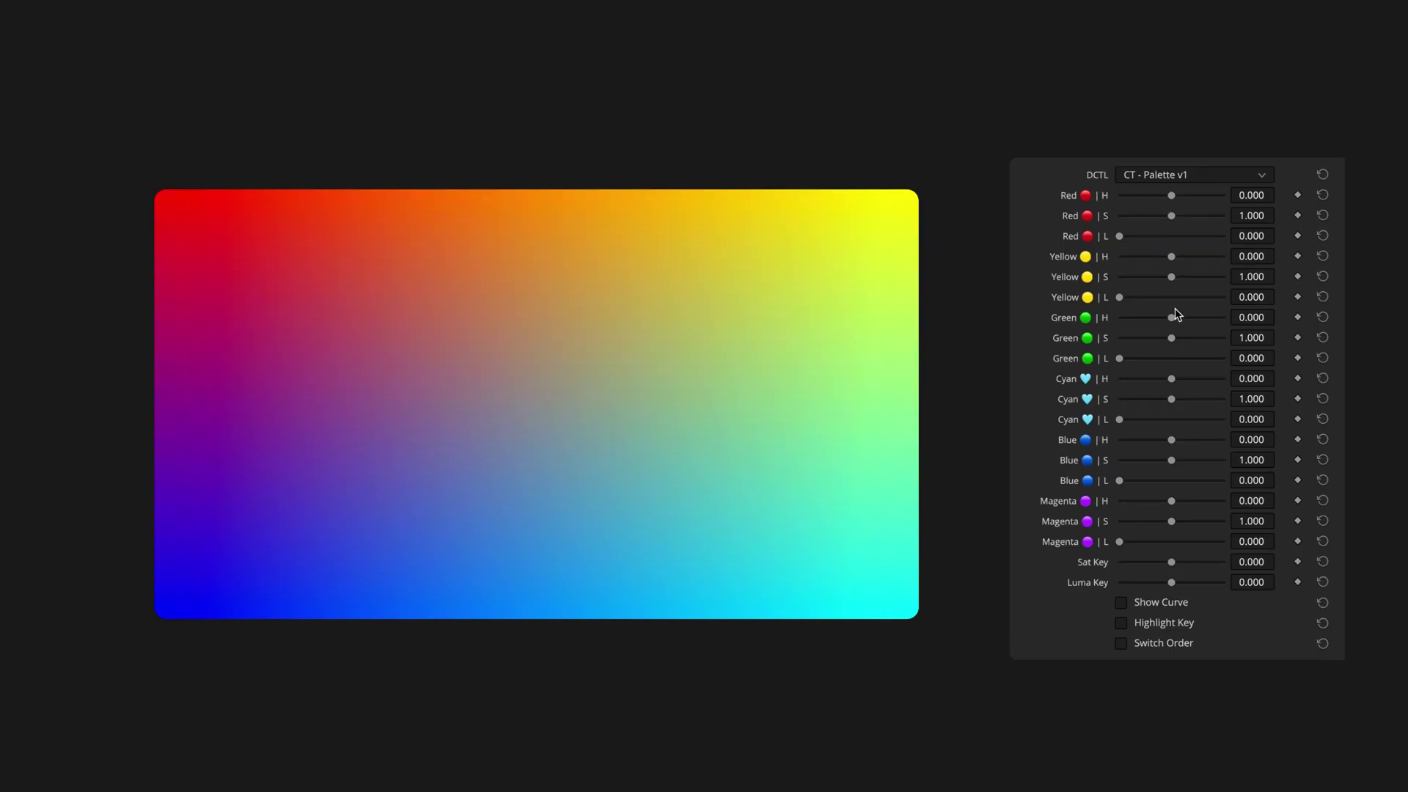
{"action": "mouse_move", "coordinate": [1175, 314]}
{"action": "left_mouse_down"}
{"action": "mouse_move", "coordinate": [1144, 318]}
{"action": "mouse_move", "coordinate": [1200, 318]}
{"action": "left_mouse_up"}
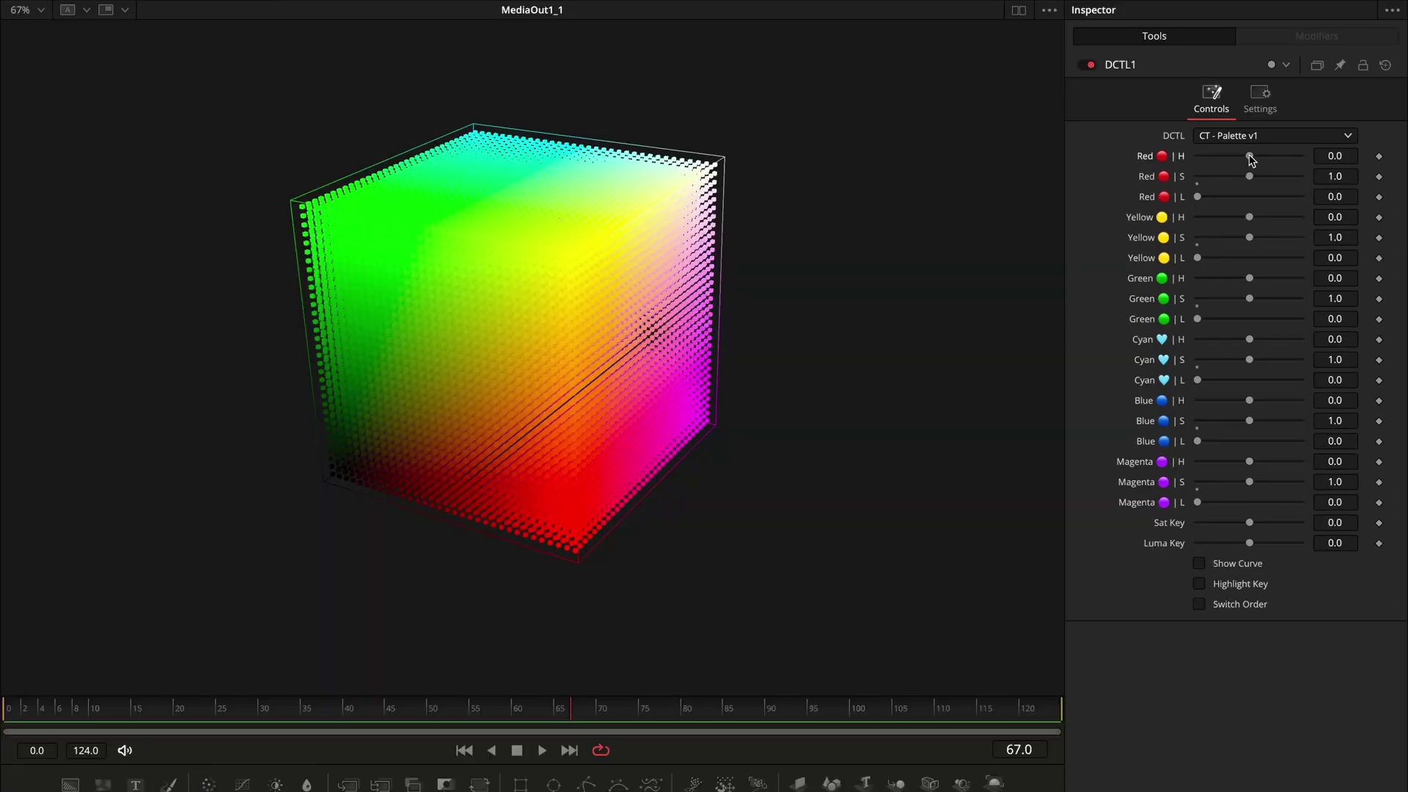
- Rotate the cube's red hue to 0.41, shift green, then select clips 14 and 16 together
{"action": "mouse_move", "coordinate": [1249, 155]}
{"action": "left_mouse_down"}
{"action": "mouse_move", "coordinate": [1207, 161]}
{"action": "mouse_move", "coordinate": [1302, 168]}
{"action": "mouse_move", "coordinate": [1251, 181]}
{"action": "left_mouse_up"}
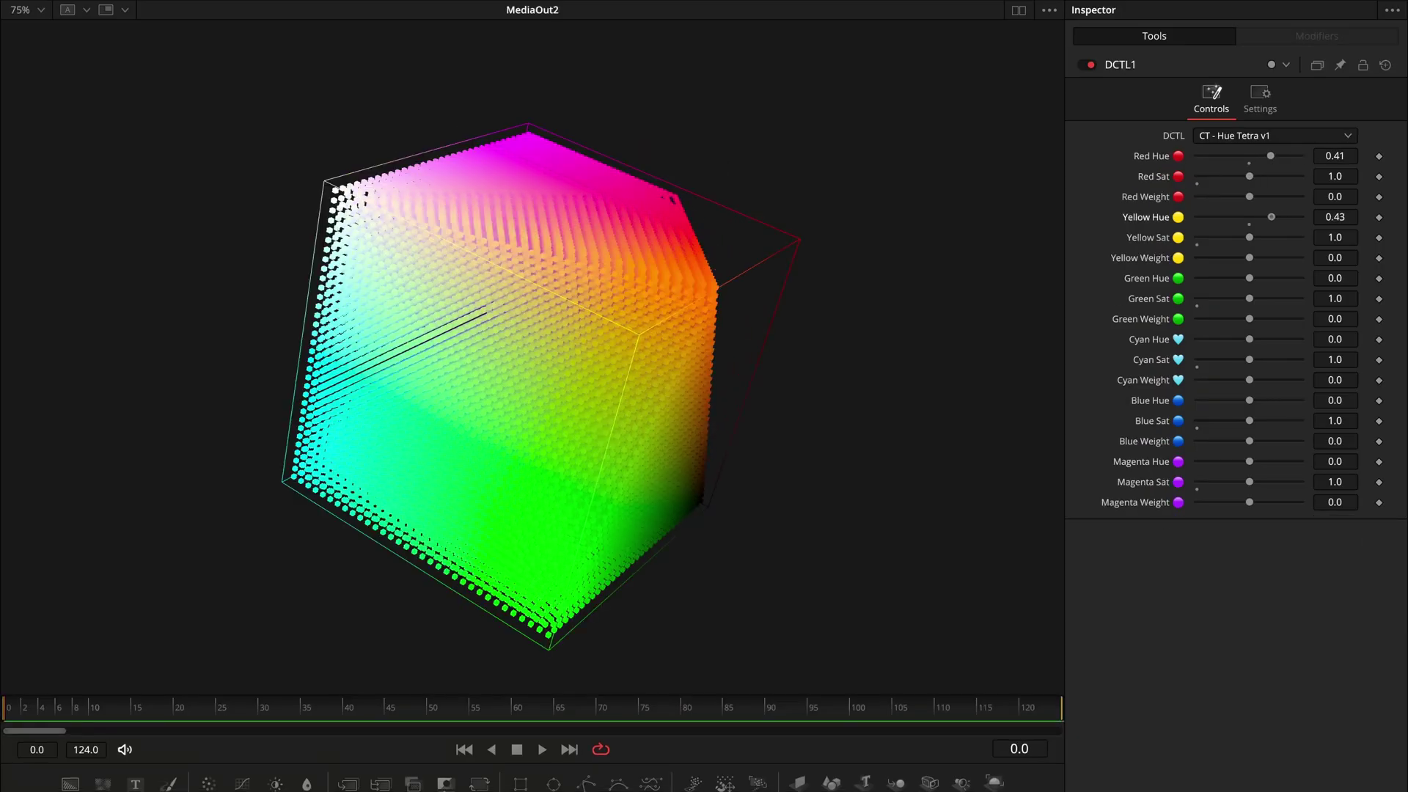
{"action": "mouse_move", "coordinate": [1250, 277]}
{"action": "left_mouse_down"}
{"action": "mouse_move", "coordinate": [1232, 278]}
{"action": "mouse_move", "coordinate": [1283, 278]}
{"action": "mouse_move", "coordinate": [1232, 278]}
{"action": "left_mouse_up"}
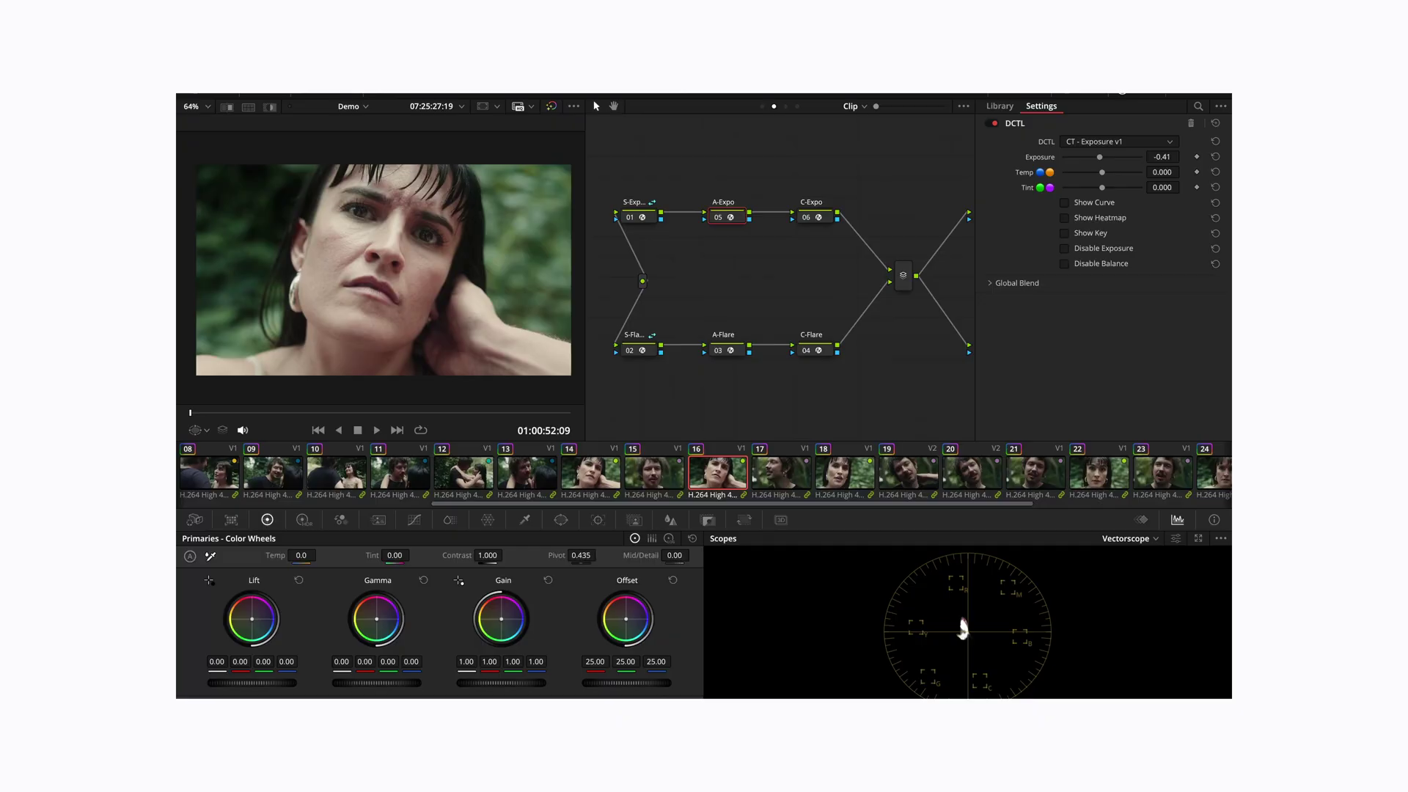
{"action": "left_click", "coordinate": [590, 473]}
{"action": "left_click", "coordinate": [718, 473], "text": "ctrl"}
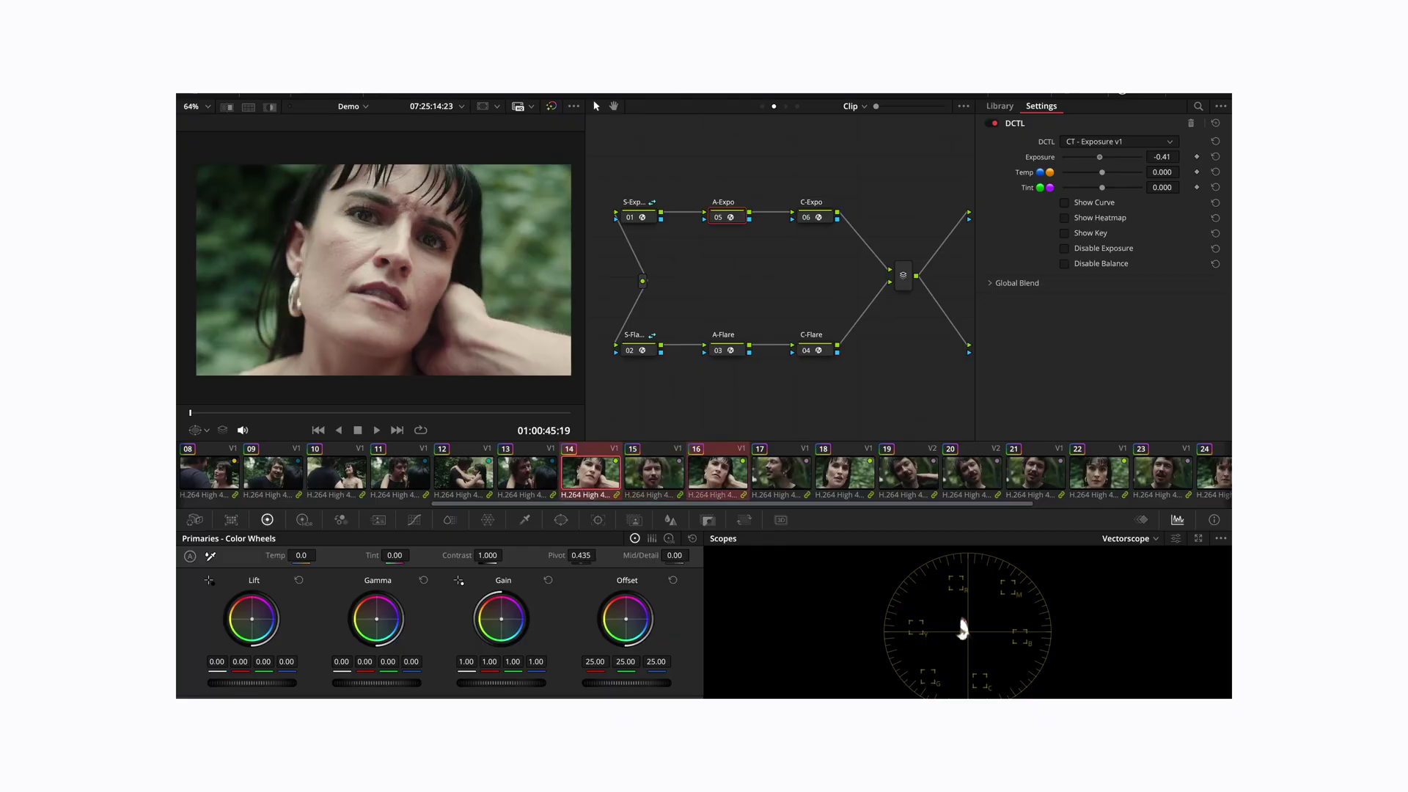
- Darken clips 14 and 16 to -0.64 exposure, then lower the current Demo 2 clip's exposure and advance to the next clip
{"action": "left_click_drag", "start_coordinate": [1162, 157], "coordinate": [1155, 157]}
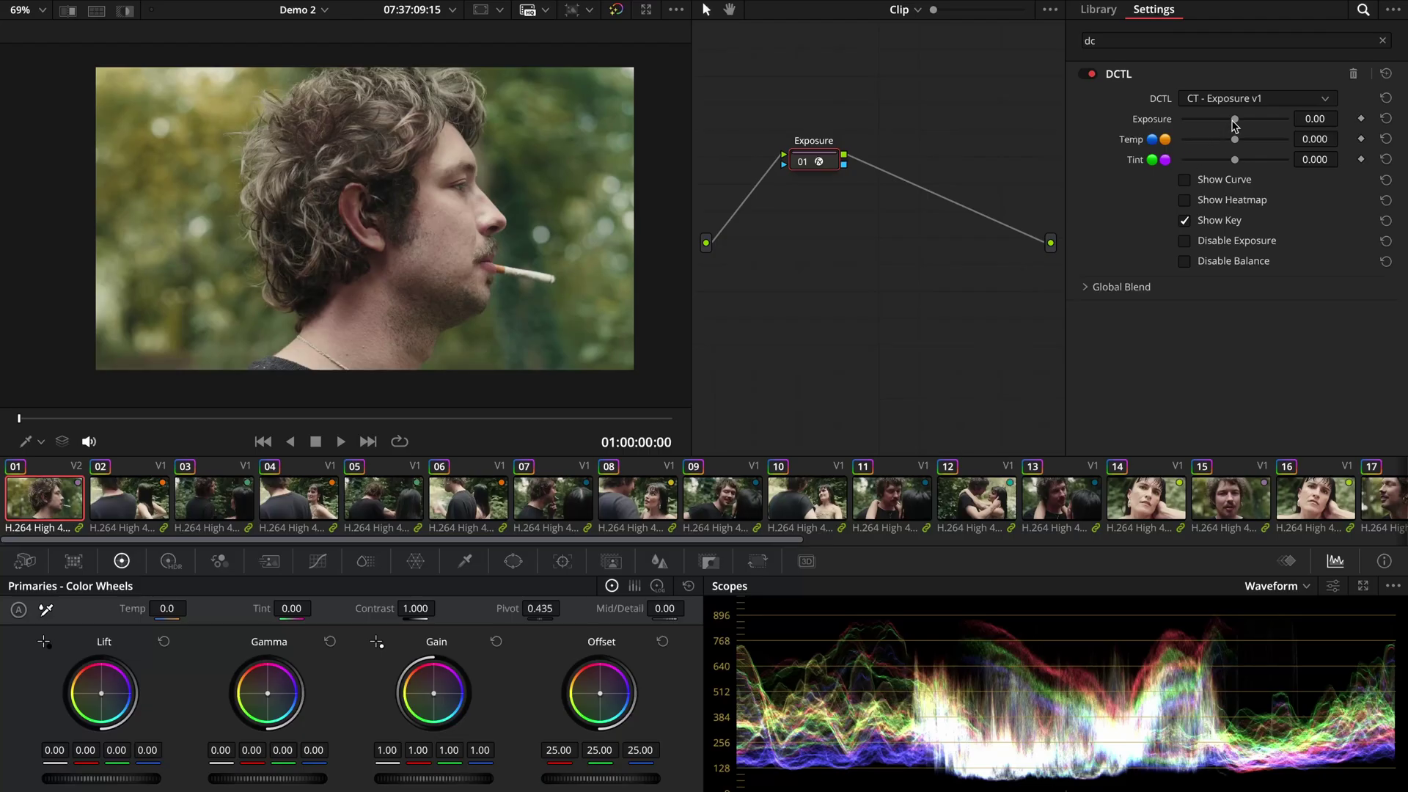
{"action": "left_click_drag", "start_coordinate": [1233, 122], "coordinate": [1237, 122]}
{"action": "key", "text": "Down"}
{"action": "key", "text": "Down"}
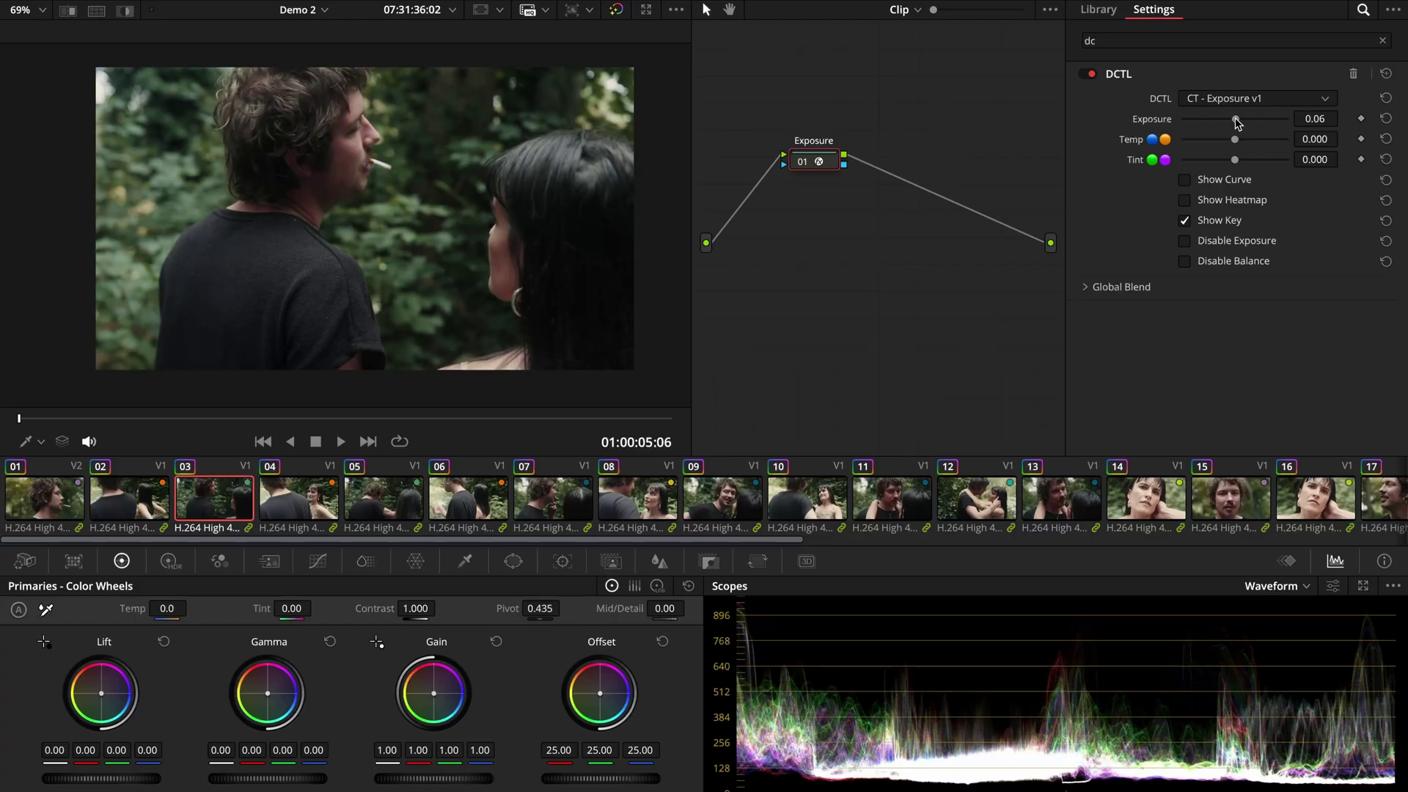
- Raise clip 01's exposure to -0.06 and move on to clip 02
{"action": "key", "text": "Up"}
{"action": "key", "text": "Up"}
{"action": "left_click_drag", "start_coordinate": [1237, 122], "coordinate": [1241, 124]}
{"action": "key", "text": "Down"}
{"action": "key", "text": "Down"}
- Apply clip 03's 0.76 exposure grade to clips 01 through 03
{"action": "left_click", "coordinate": [59, 505], "text": "shift"}
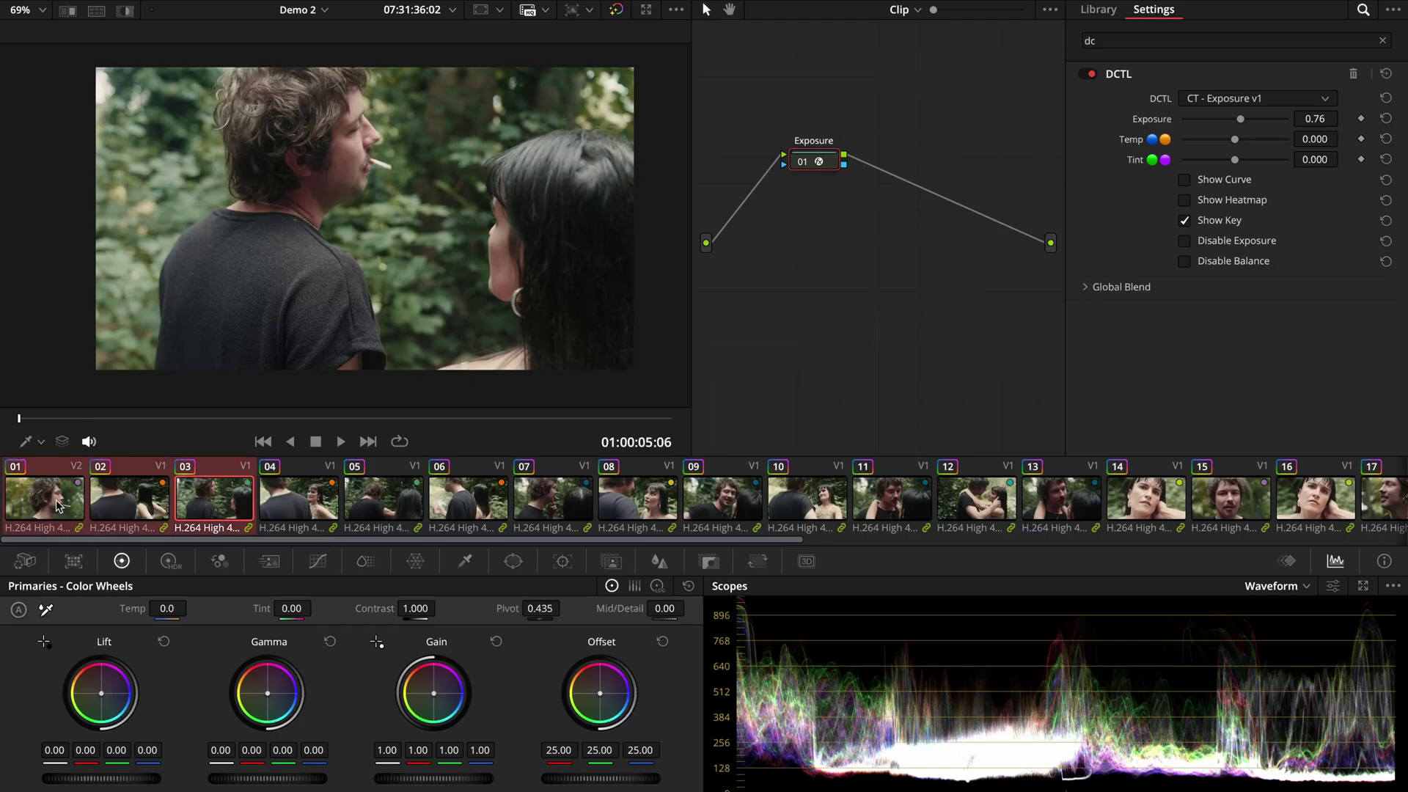
{"action": "key", "text": "alt+shift+s"}
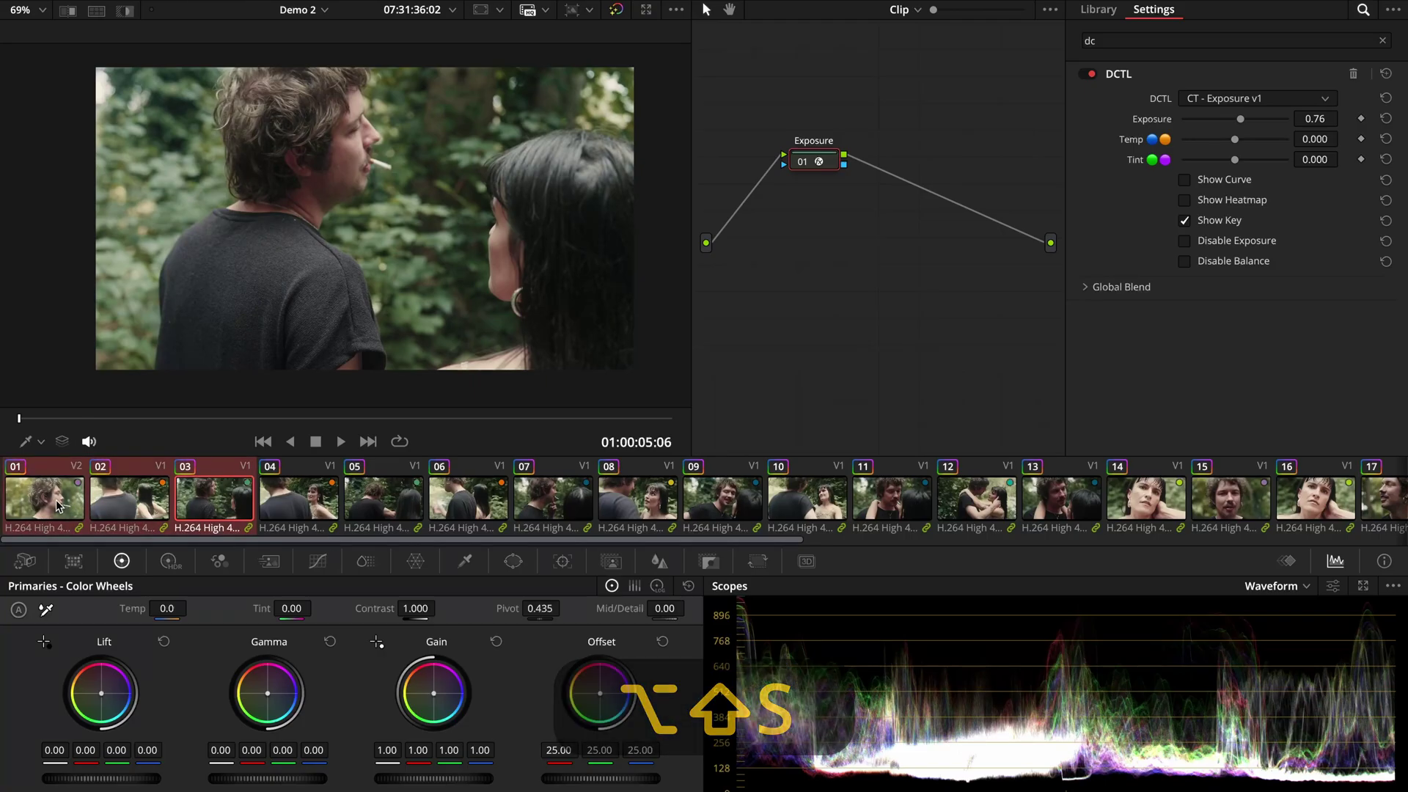
{"action": "key", "text": "Up"}
{"action": "key", "text": "Up"}
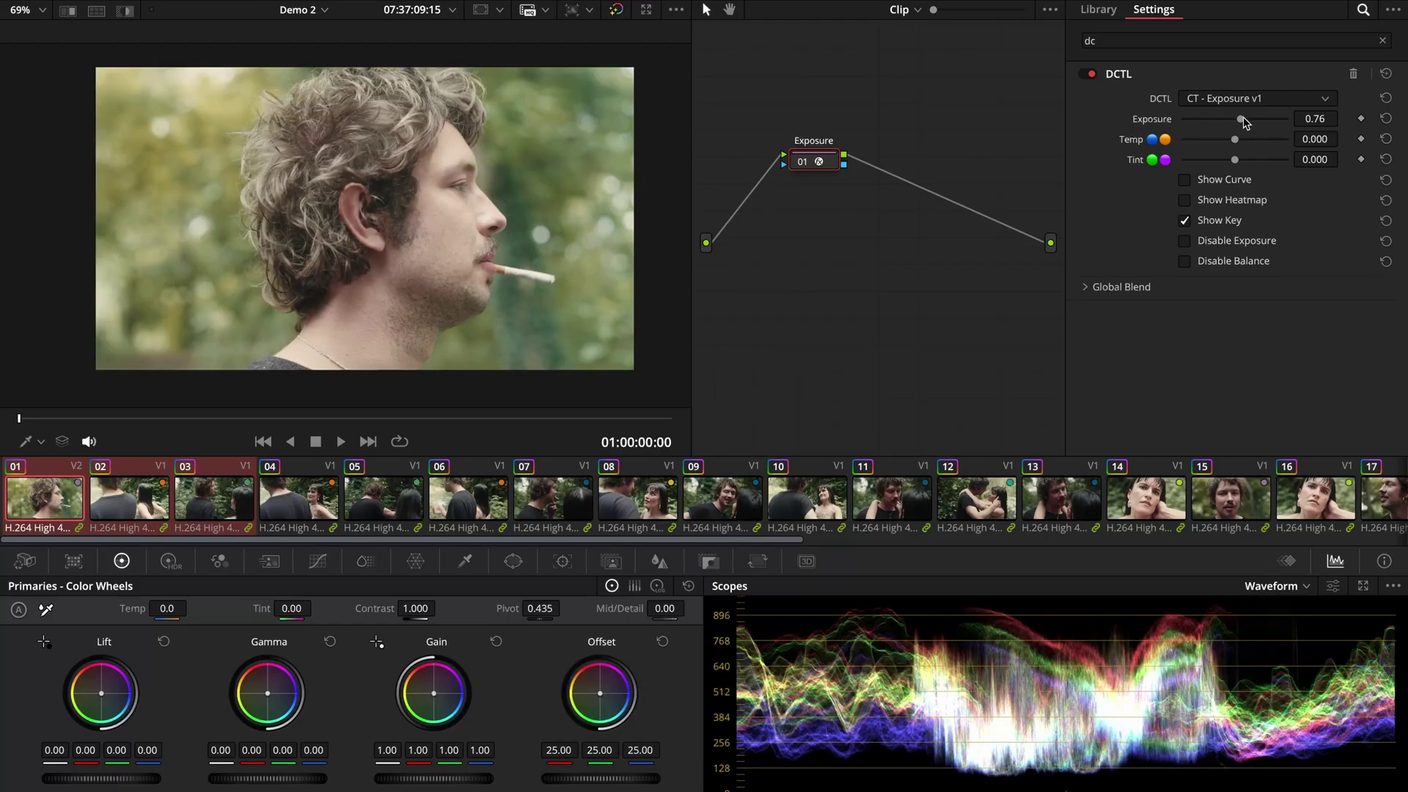
- Darken clip 01's exposure and confirm clip 02 kept 0.76
{"action": "left_click_drag", "start_coordinate": [1240, 121], "coordinate": [1233, 123]}
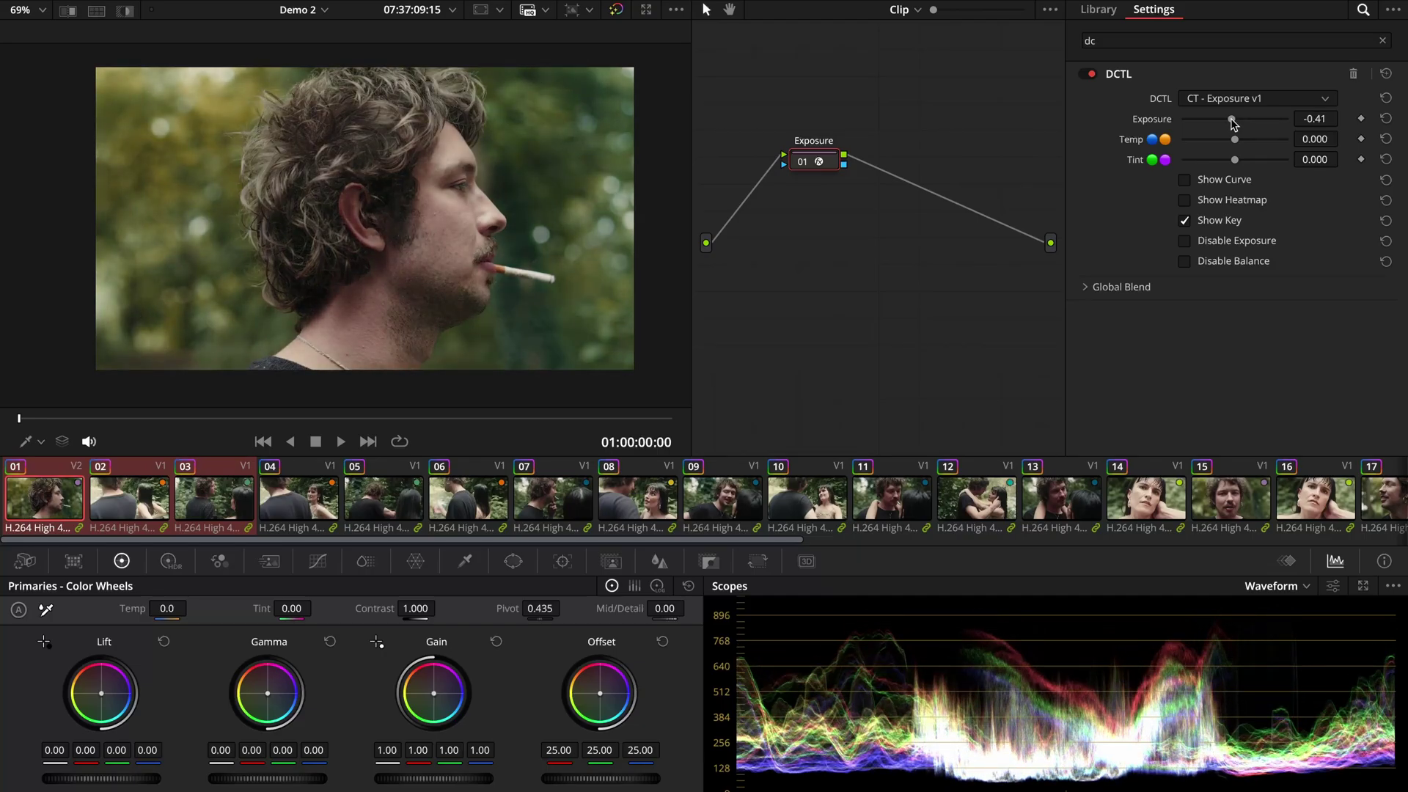
{"action": "key", "text": "Down"}
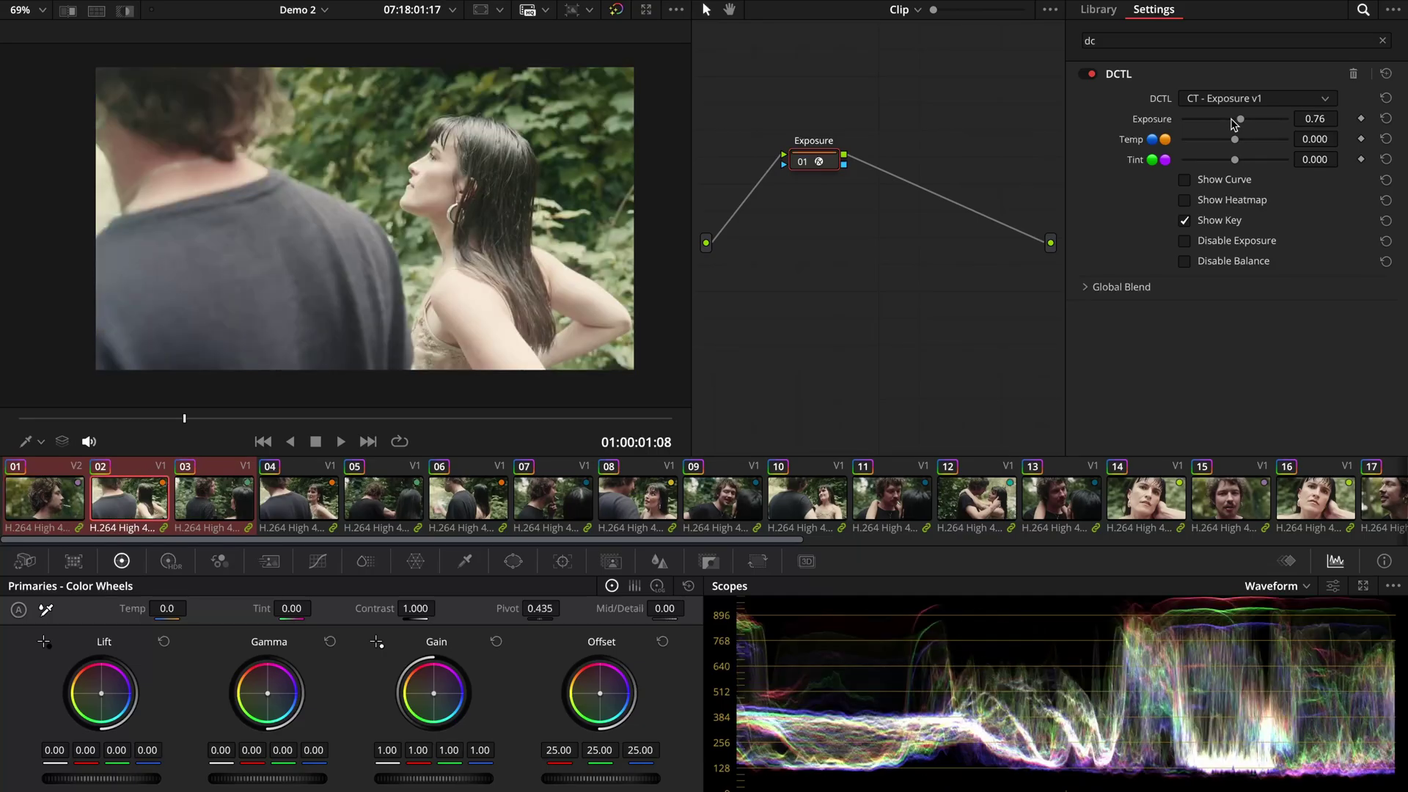
{"action": "key", "text": "Up"}
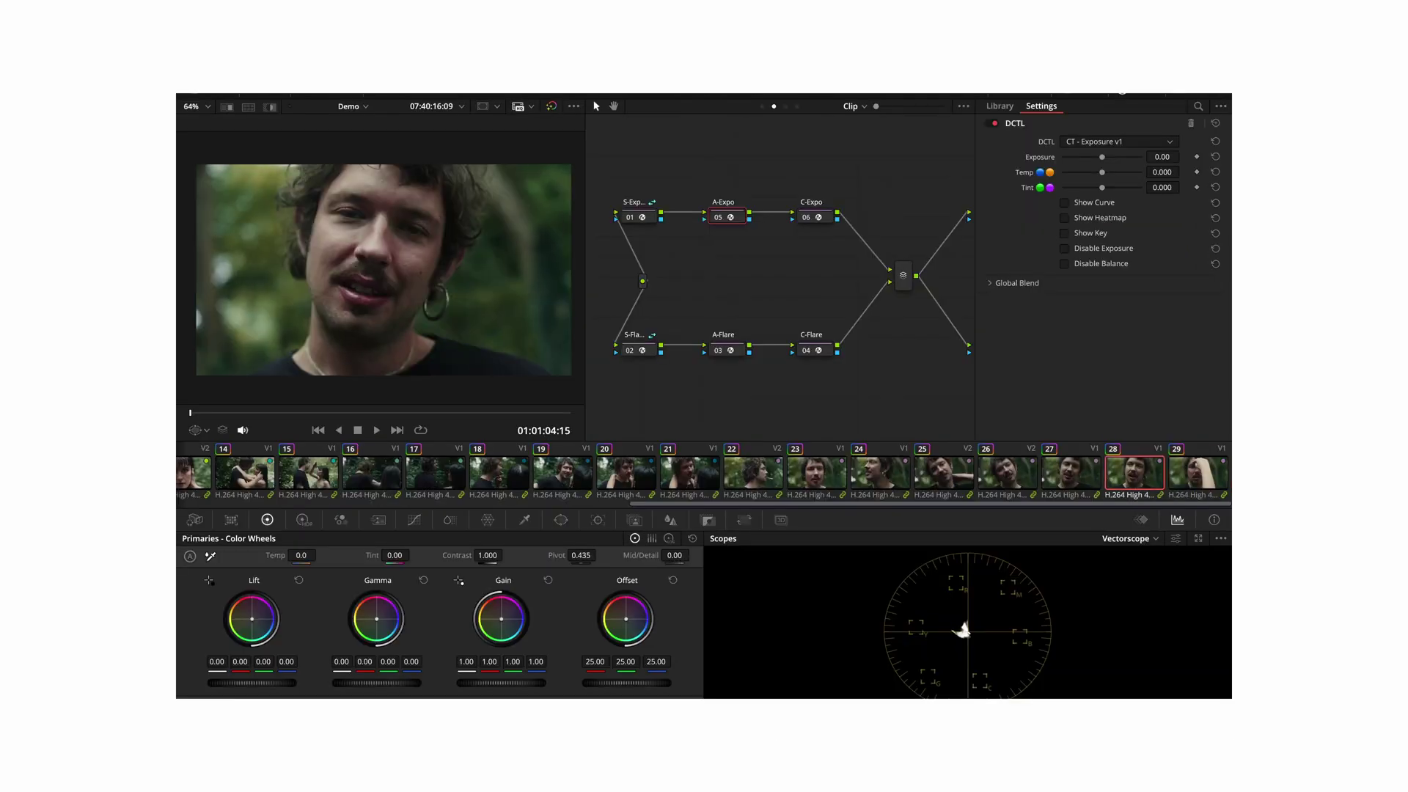
- Step back and forth through the Demo timeline clips from clip 14 to compare their DCTL values
{"action": "key", "text": "Up"}
{"action": "key", "text": "Up"}
{"action": "key", "text": "Up"}
{"action": "key", "text": "Up"}
{"action": "key", "text": "Up"}
{"action": "key", "text": "Up"}
{"action": "key", "text": "Up"}
{"action": "key", "text": "Up"}
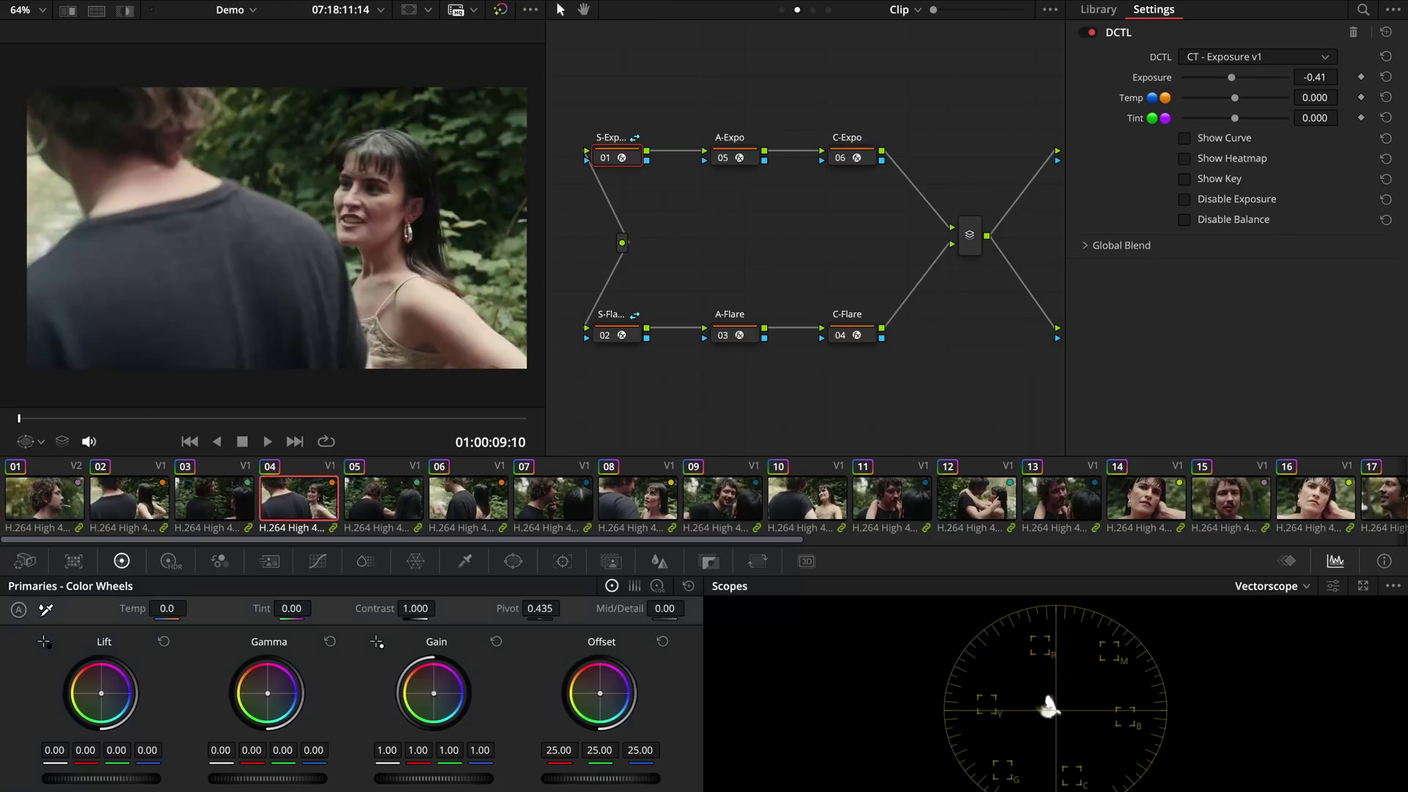
{"action": "key", "text": "Down"}
{"action": "key", "text": "Down"}
{"action": "key", "text": "Down"}
{"action": "key", "text": "Down"}
{"action": "key", "text": "Down"}
{"action": "key", "text": "Up"}
{"action": "key", "text": "Up"}
{"action": "key", "text": "Up"}
{"action": "key", "text": "Up"}
{"action": "key", "text": "Up"}
{"action": "key", "text": "Up"}
{"action": "key", "text": "Up"}
{"action": "key", "text": "Up"}
{"action": "key", "text": "Up"}
{"action": "key", "text": "Up"}
{"action": "key", "text": "Up"}
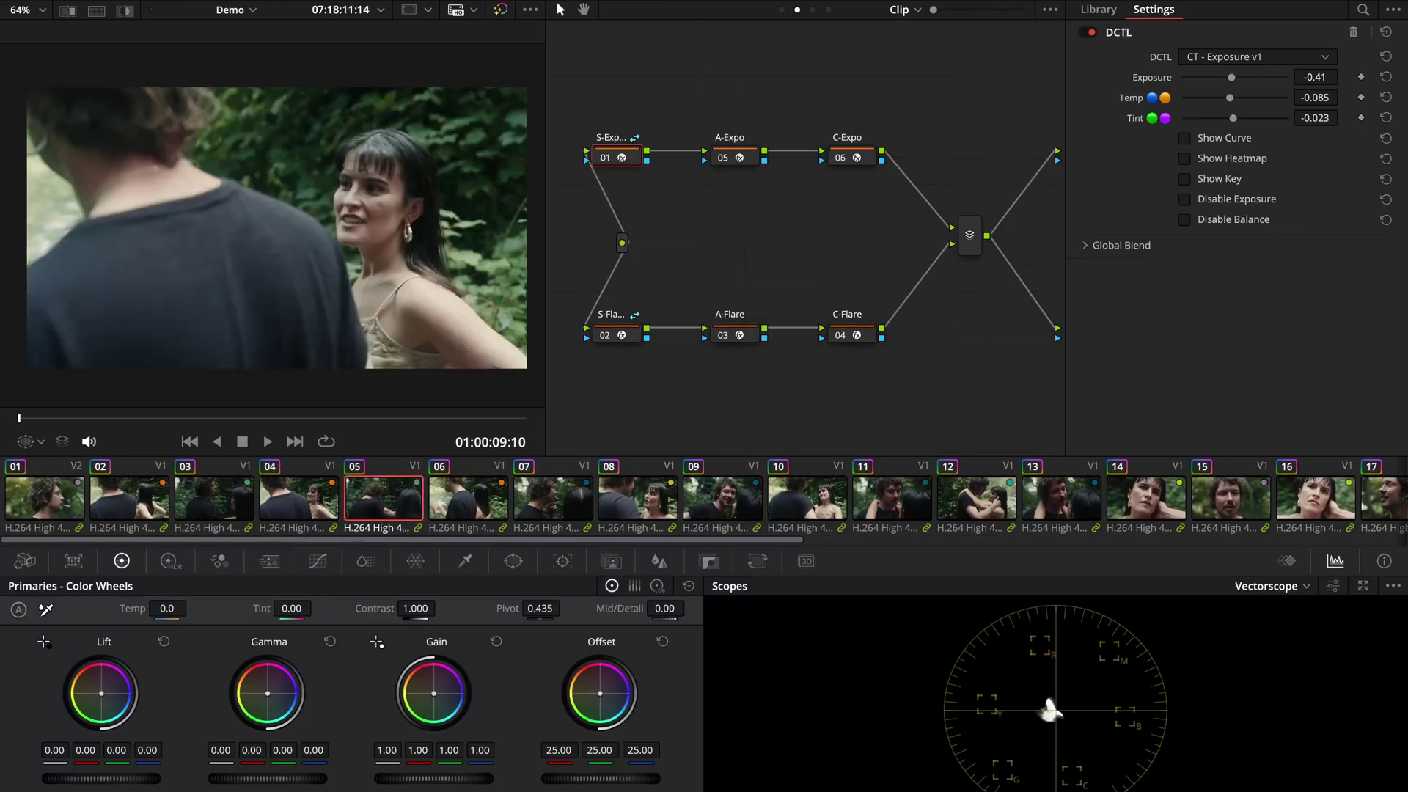
{"action": "key", "text": "Down"}
{"action": "key", "text": "Down"}
{"action": "key", "text": "Down"}
{"action": "key", "text": "Down"}
{"action": "key", "text": "Down"}
{"action": "key", "text": "Down"}
{"action": "key", "text": "Down"}
{"action": "key", "text": "Down"}
{"action": "key", "text": "Down"}
{"action": "key", "text": "Down"}
{"action": "key", "text": "Down"}
{"action": "key", "text": "Down"}
{"action": "key", "text": "Down"}
{"action": "key", "text": "Up"}
{"action": "key", "text": "Up"}
{"action": "key", "text": "Up"}
{"action": "key", "text": "Up"}
{"action": "key", "text": "Up"}
{"action": "key", "text": "Up"}
{"action": "key", "text": "Up"}
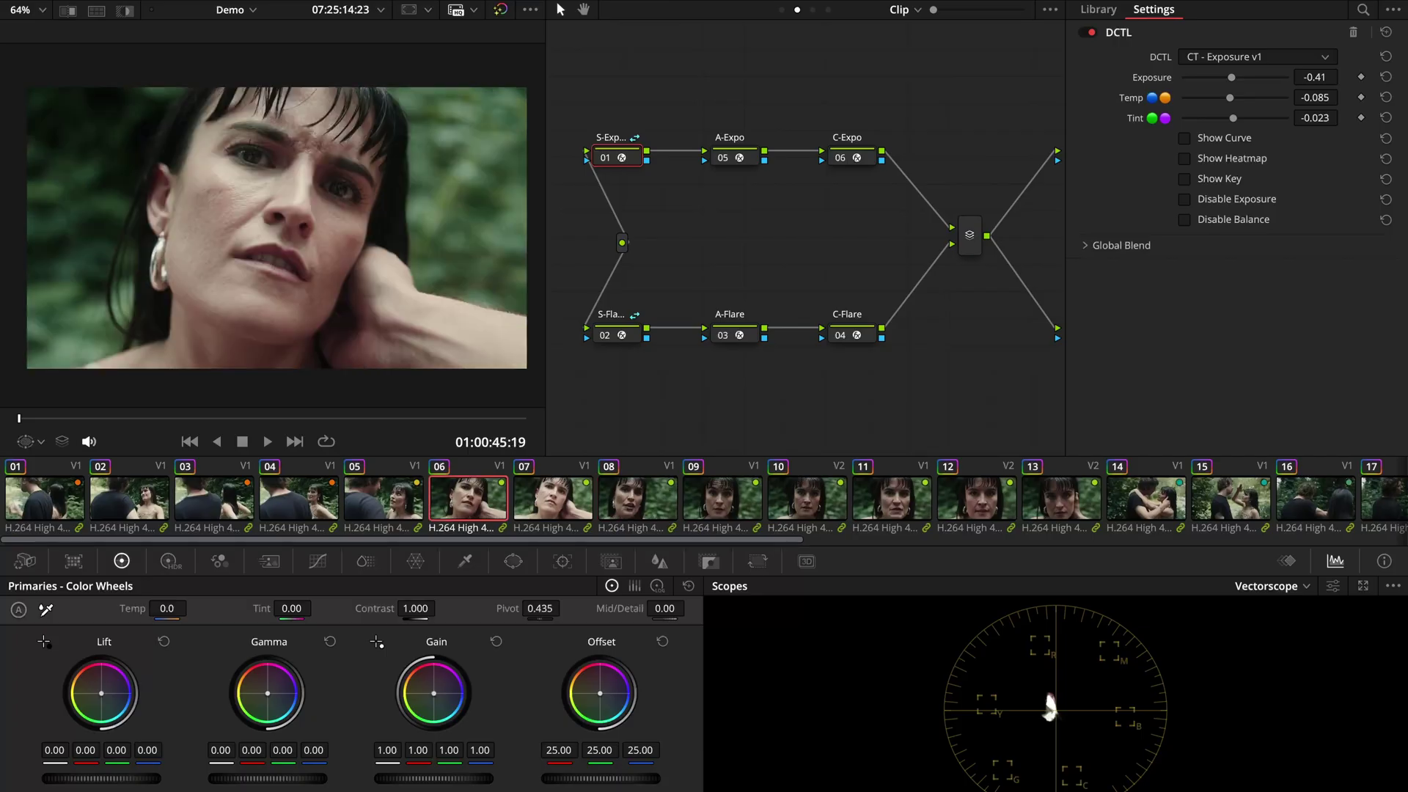